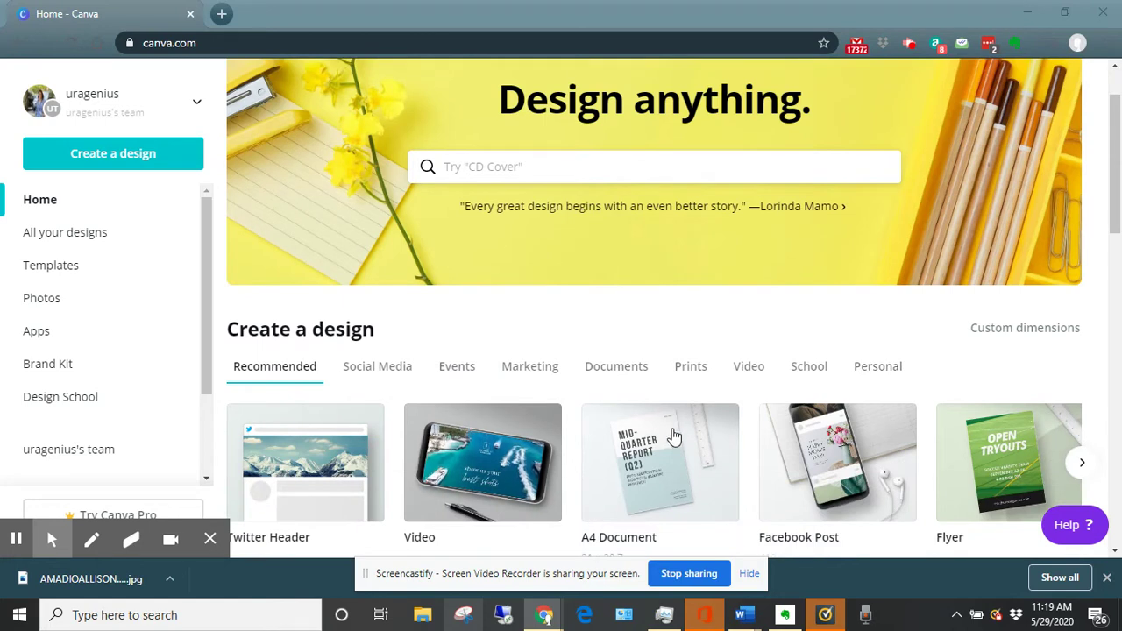
Browse more design types on the Canva home page and open the design search suggestions.
left_click(1082, 463)
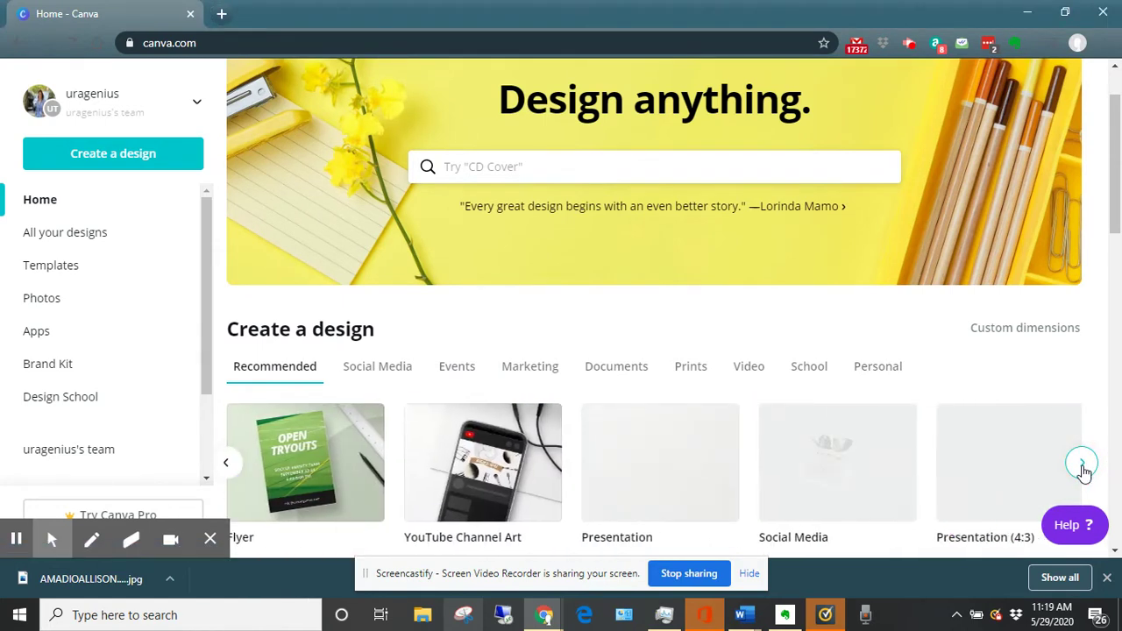
left_click(504, 167)
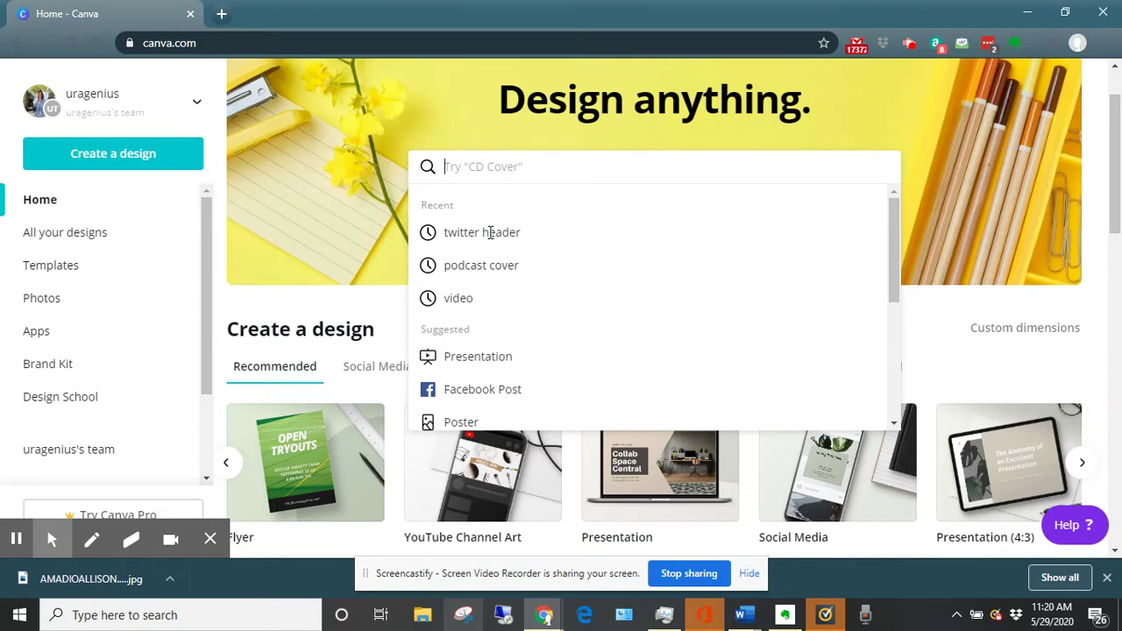
Search 'tw', open the Twitter Header template results, and browse them before returning to the top.
type("tw")
left_click(508, 266)
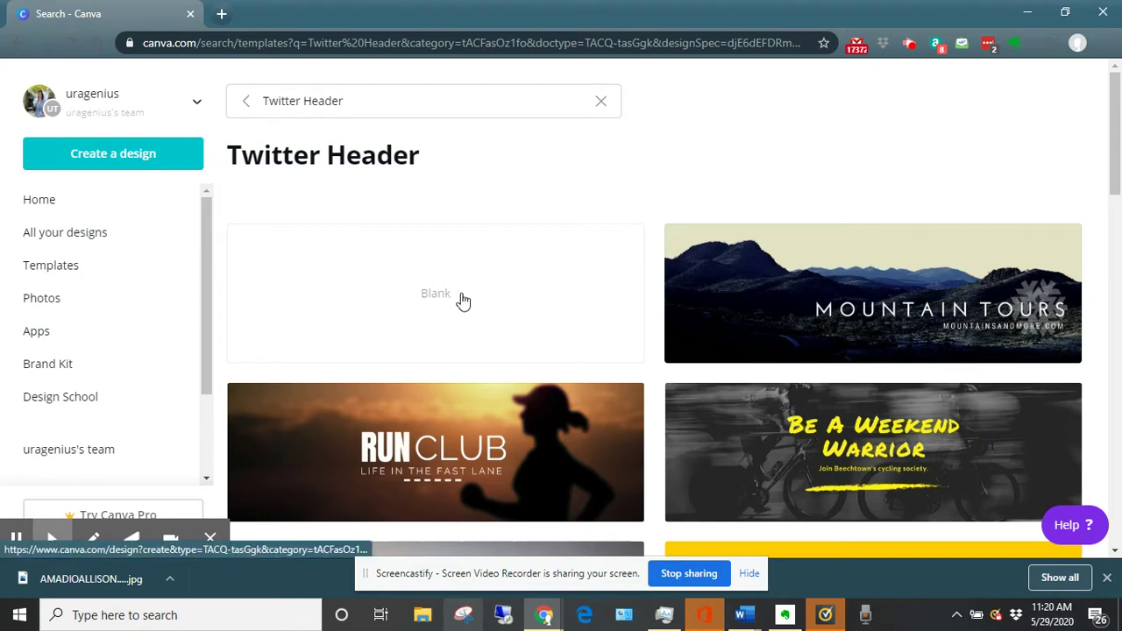
scroll(758, 303, "down", 1)
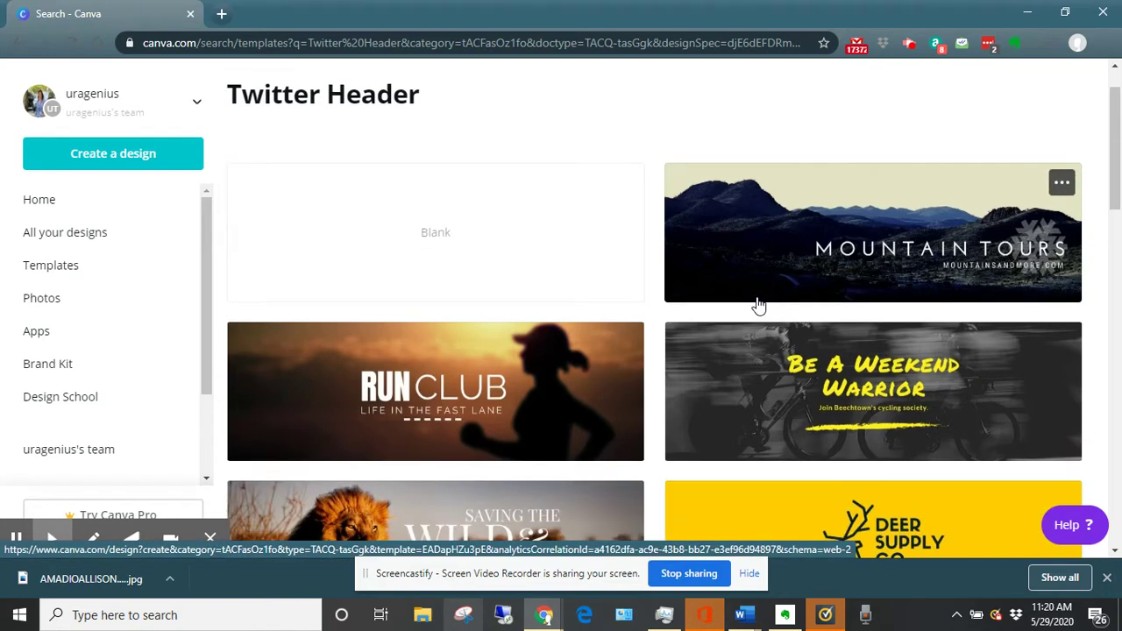
scroll(759, 305, "down", 12)
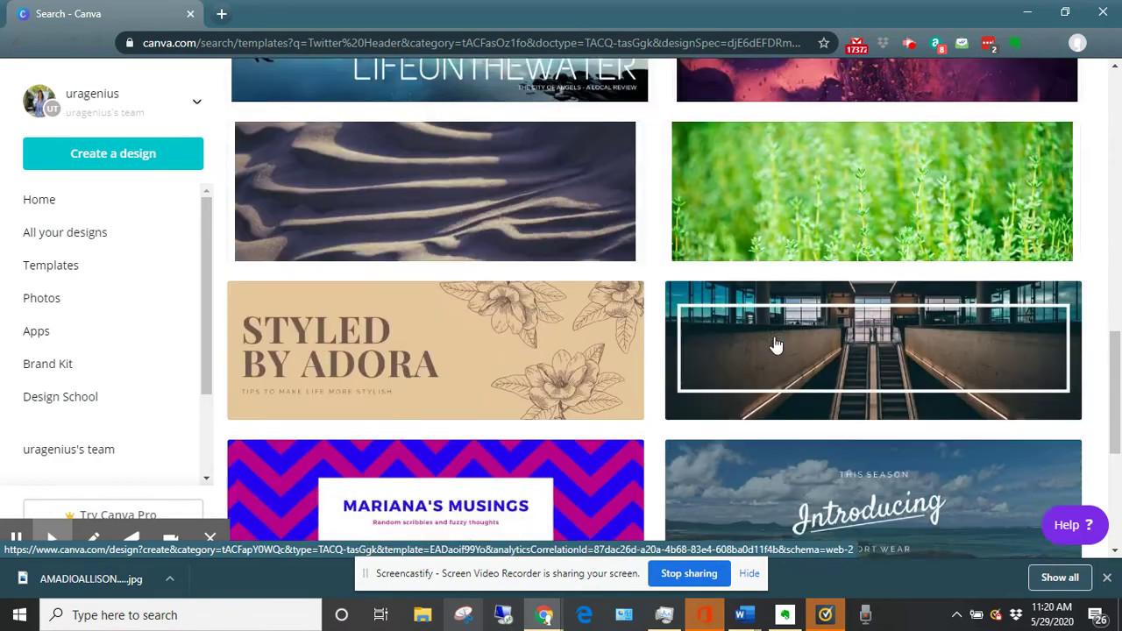
scroll(775, 348, "down", 5)
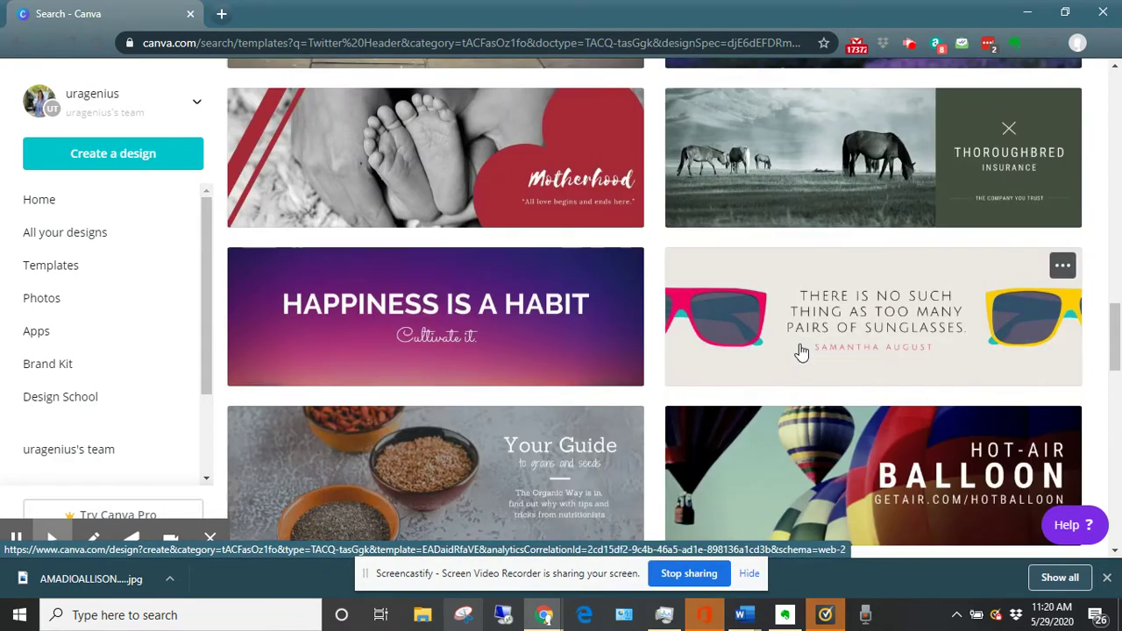
scroll(802, 342, "down", 3)
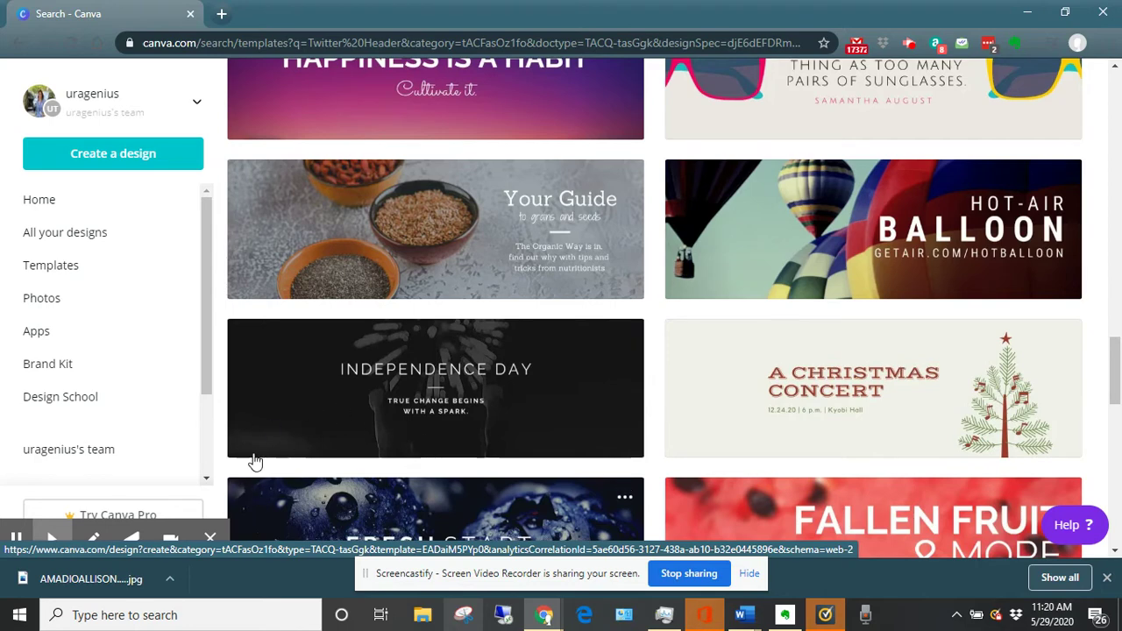
scroll(254, 462, "down", 4)
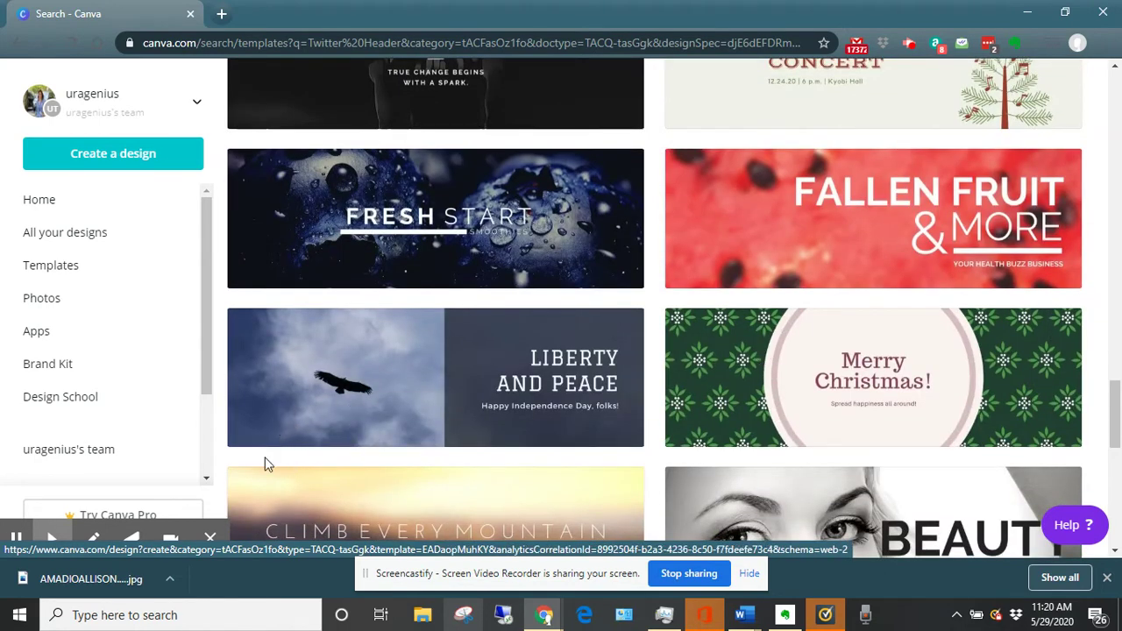
scroll(873, 379, "down", 4)
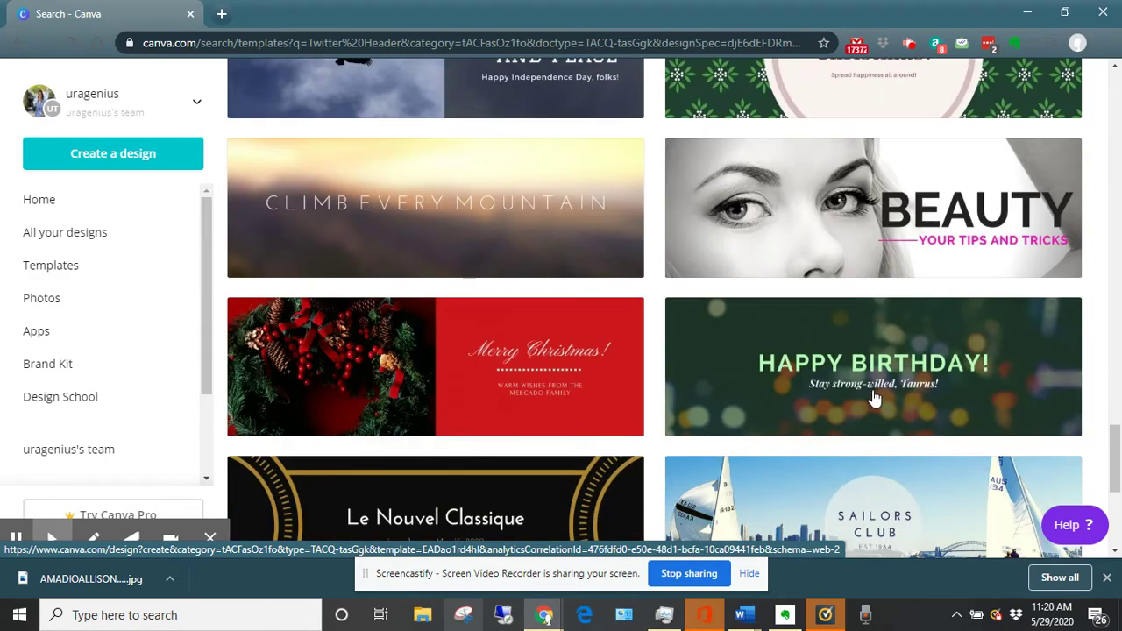
scroll(879, 396, "up", 5)
scroll(890, 377, "up", 20)
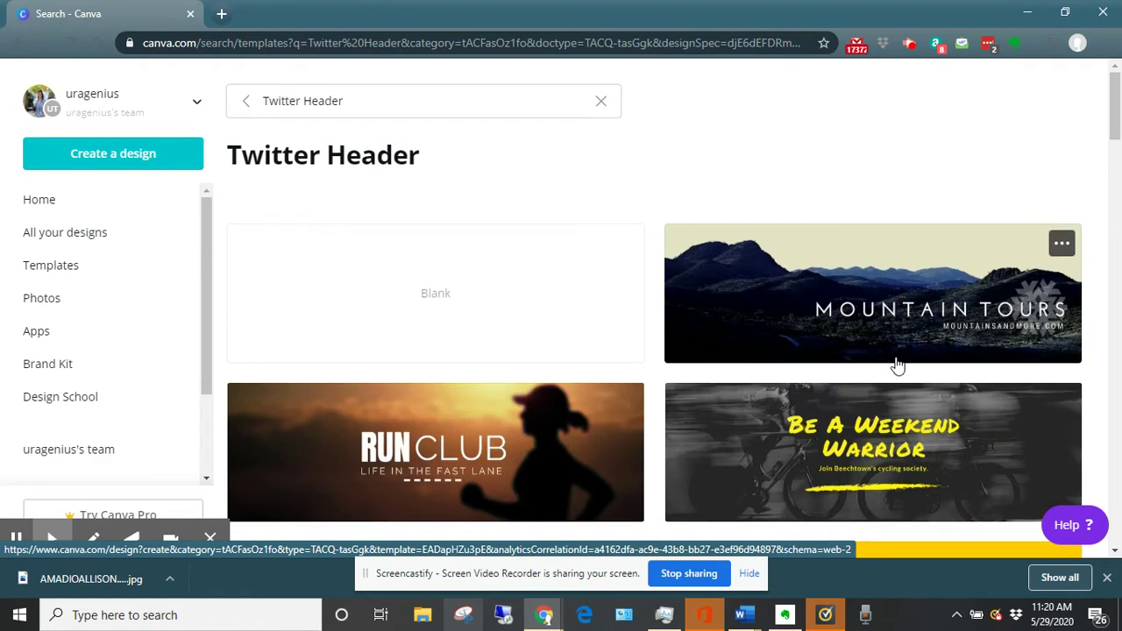
Open the Mountain Tours template, then try the Explore Spain template and undo it.
left_click(739, 300)
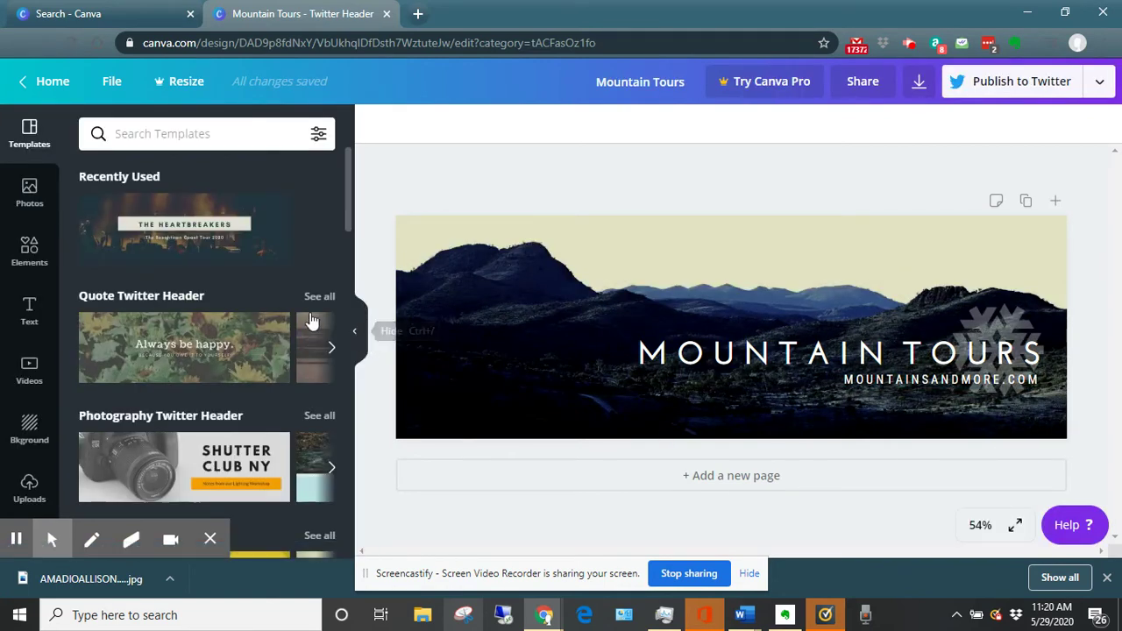
scroll(283, 318, "down", 1)
scroll(283, 319, "down", 2)
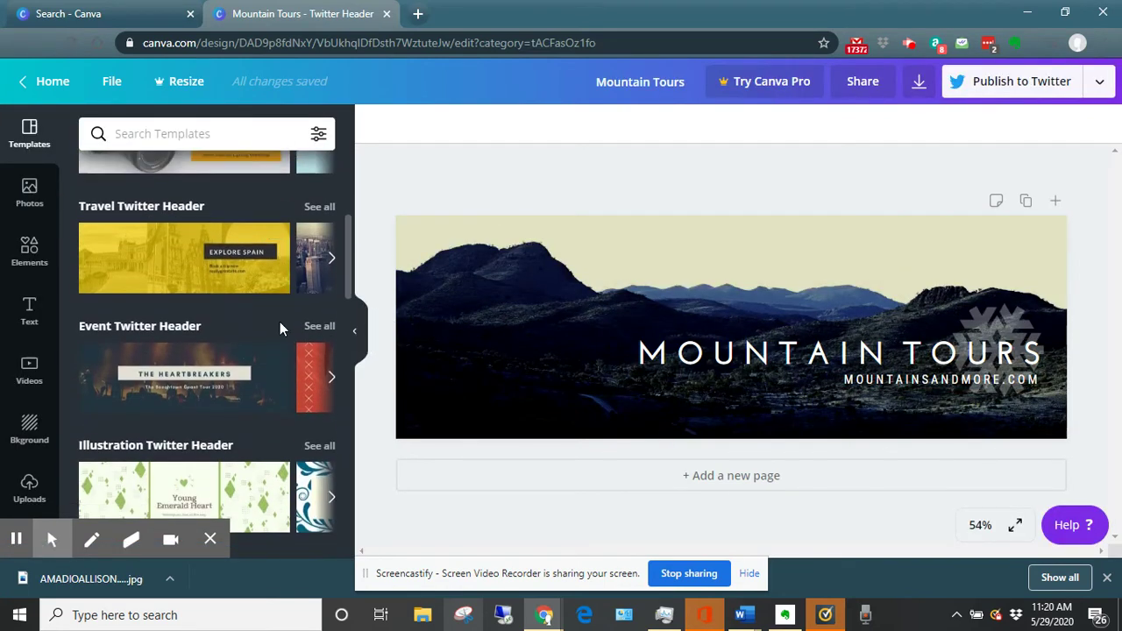
left_click(180, 265)
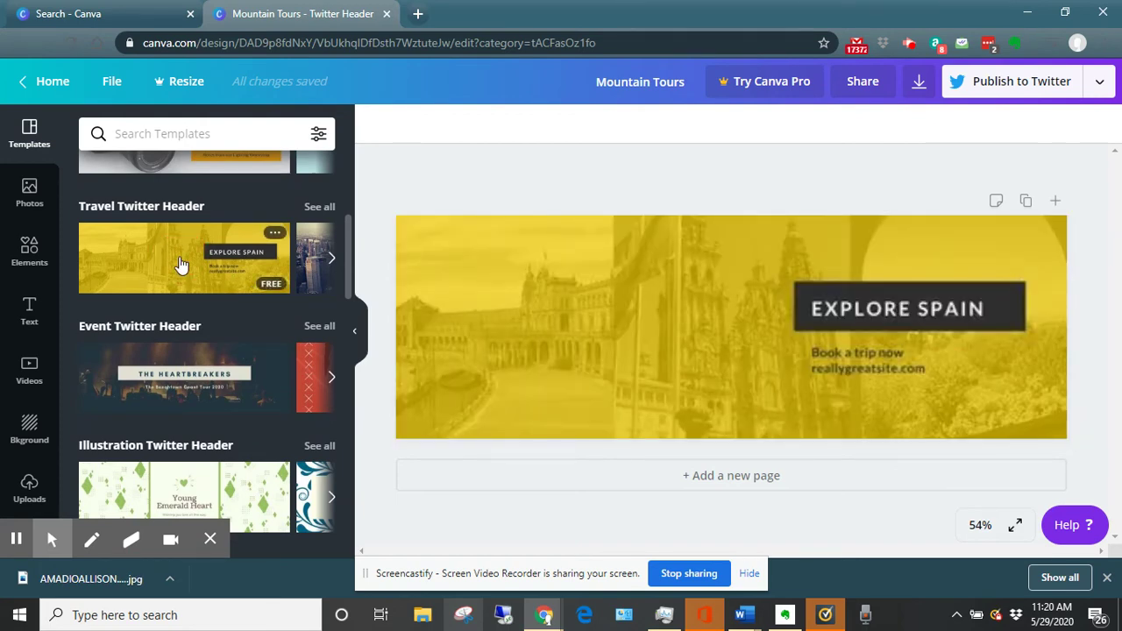
left_click(503, 301)
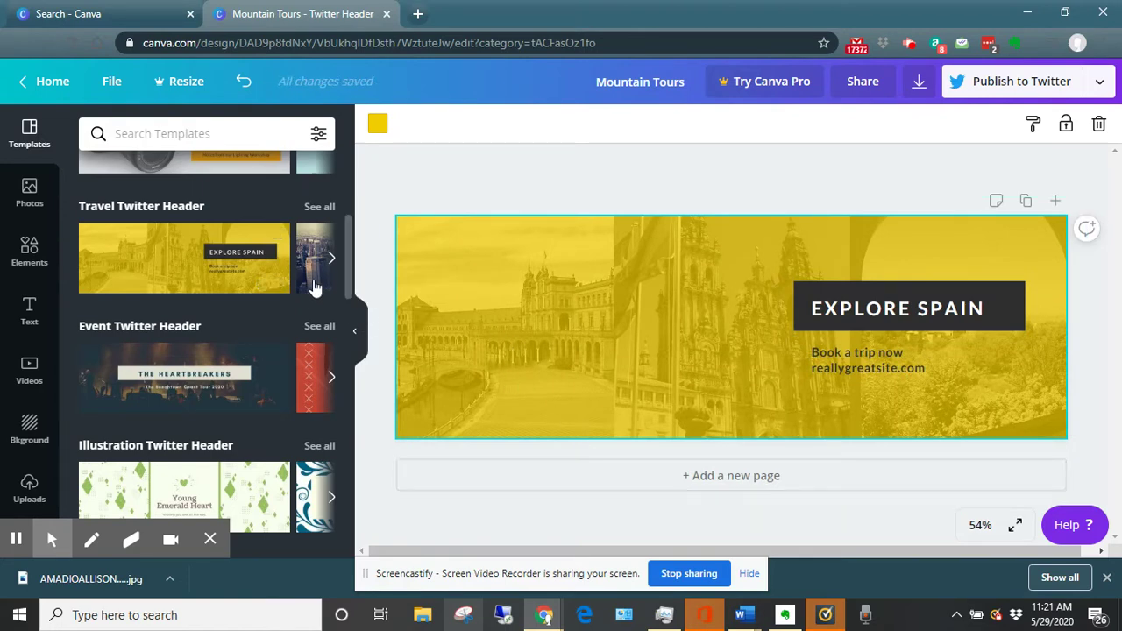
left_click(245, 82)
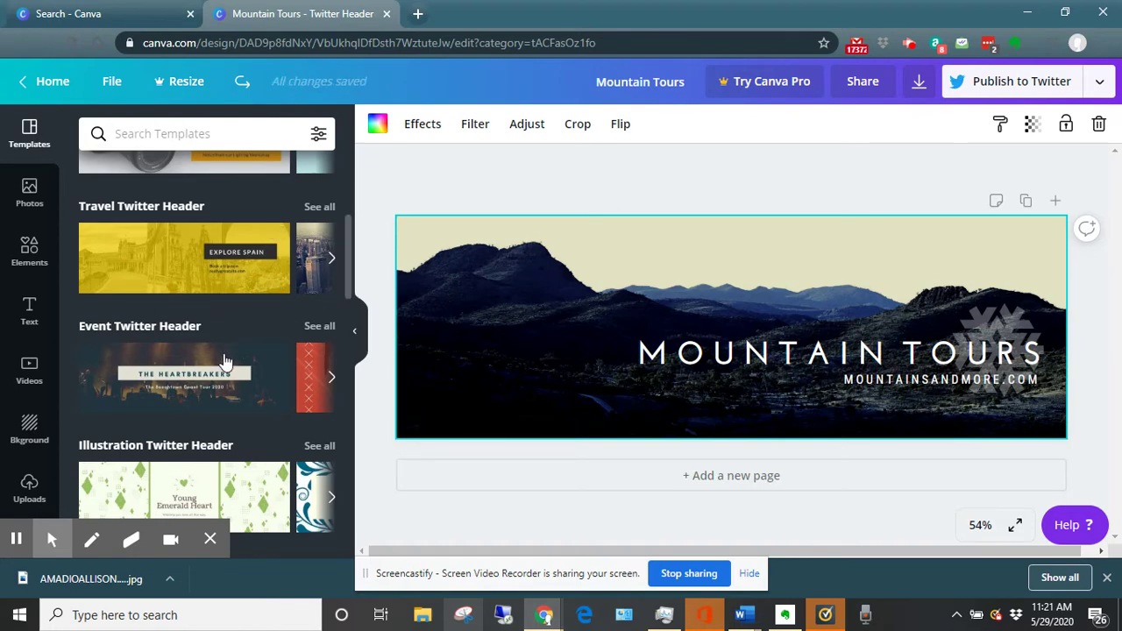
Delete and restore the background image, then try the Always be happy template and undo it.
scroll(263, 377, "down", 2)
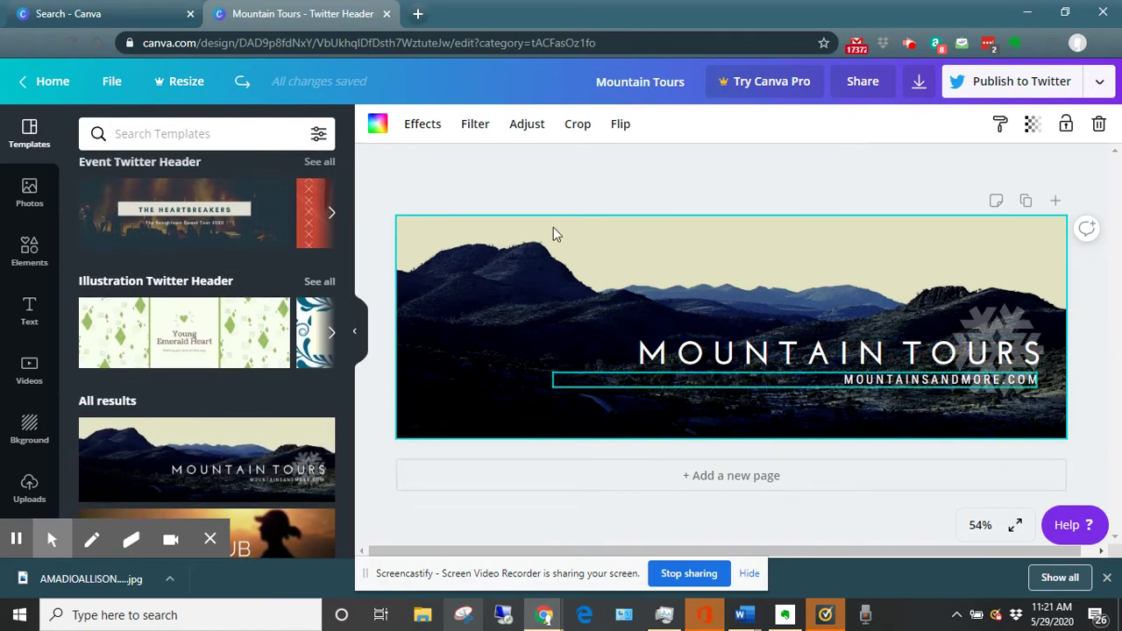
scroll(349, 276, "up", 5)
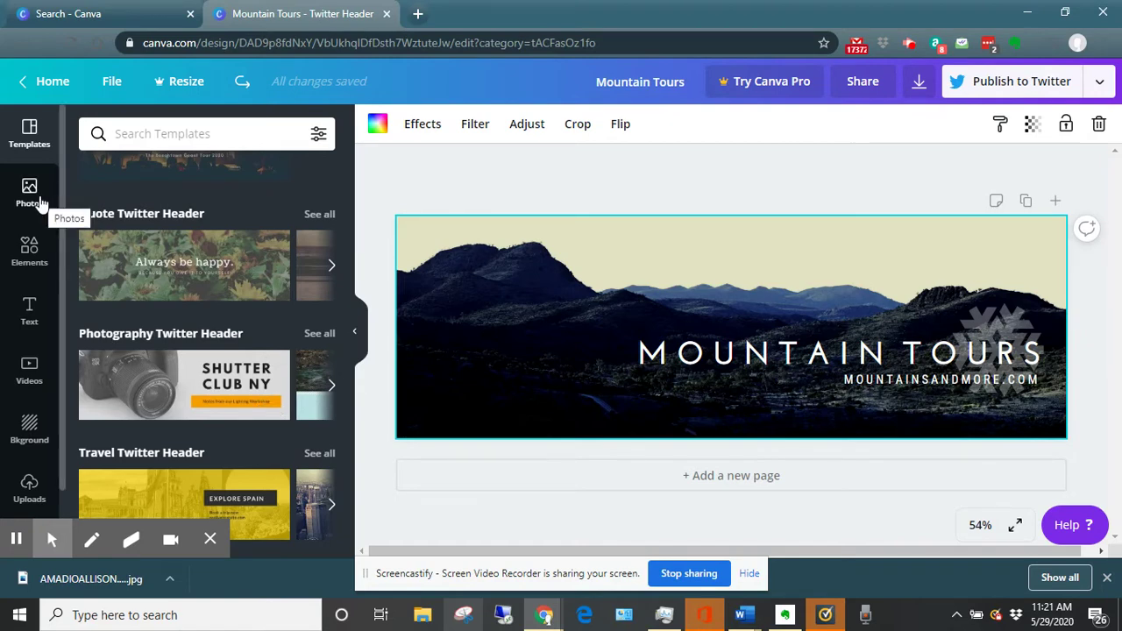
key("Delete")
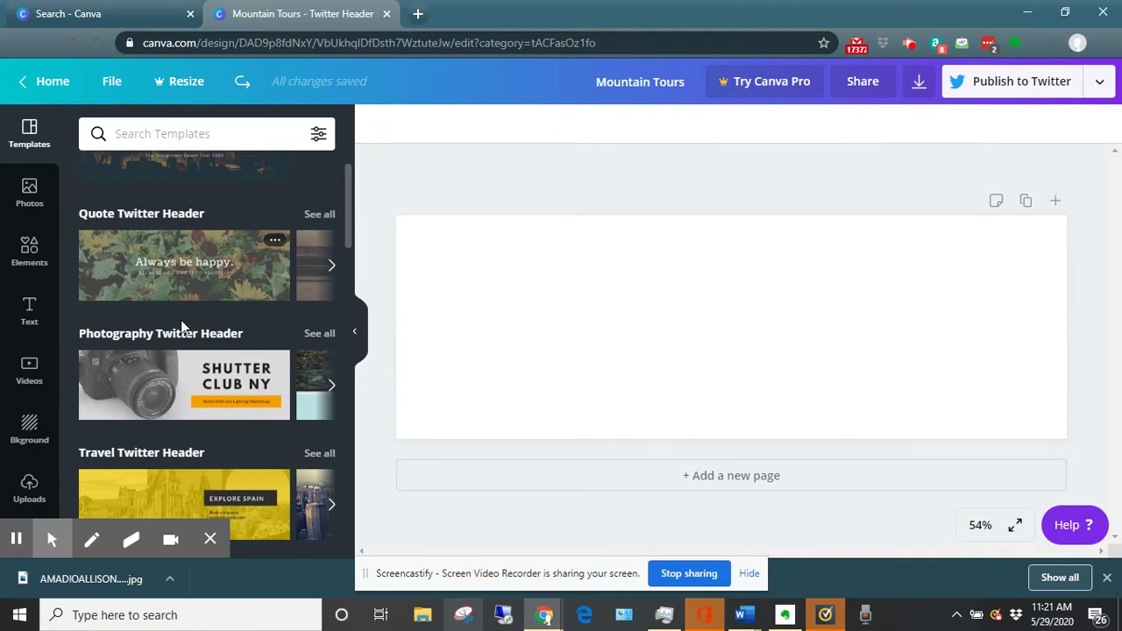
key("ctrl+z")
left_click(513, 364)
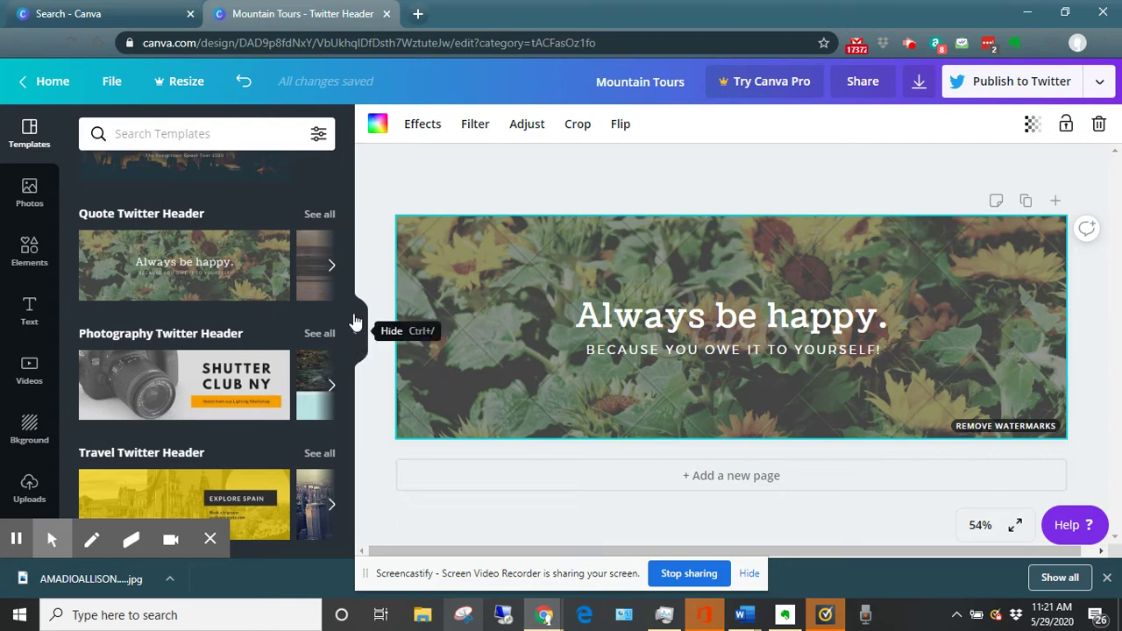
scroll(336, 301, "up", 2)
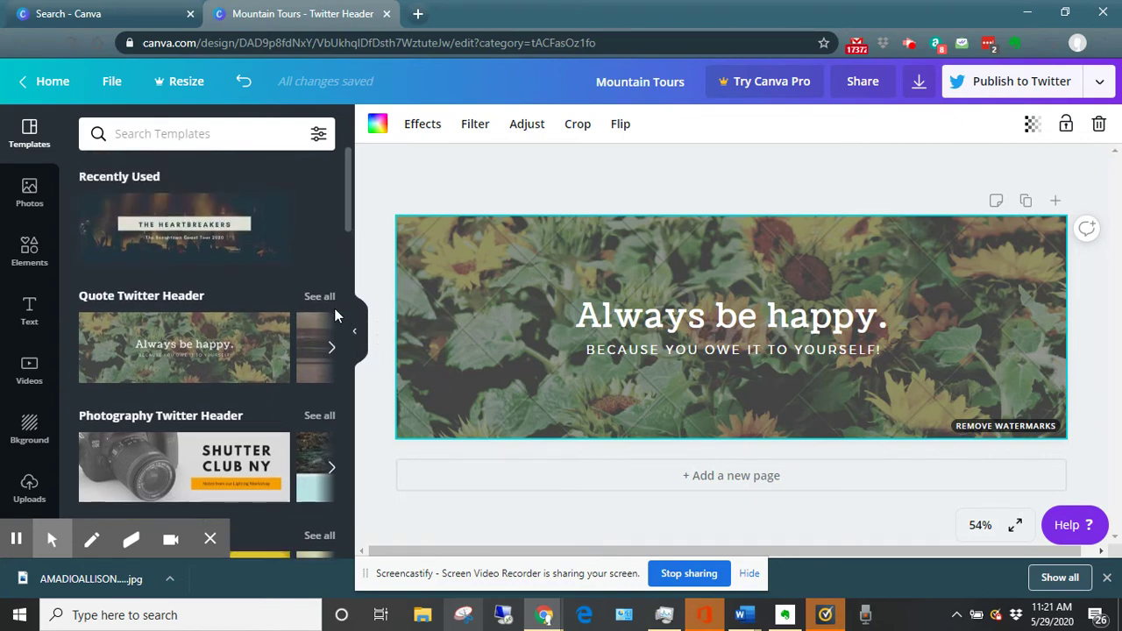
left_click(243, 81)
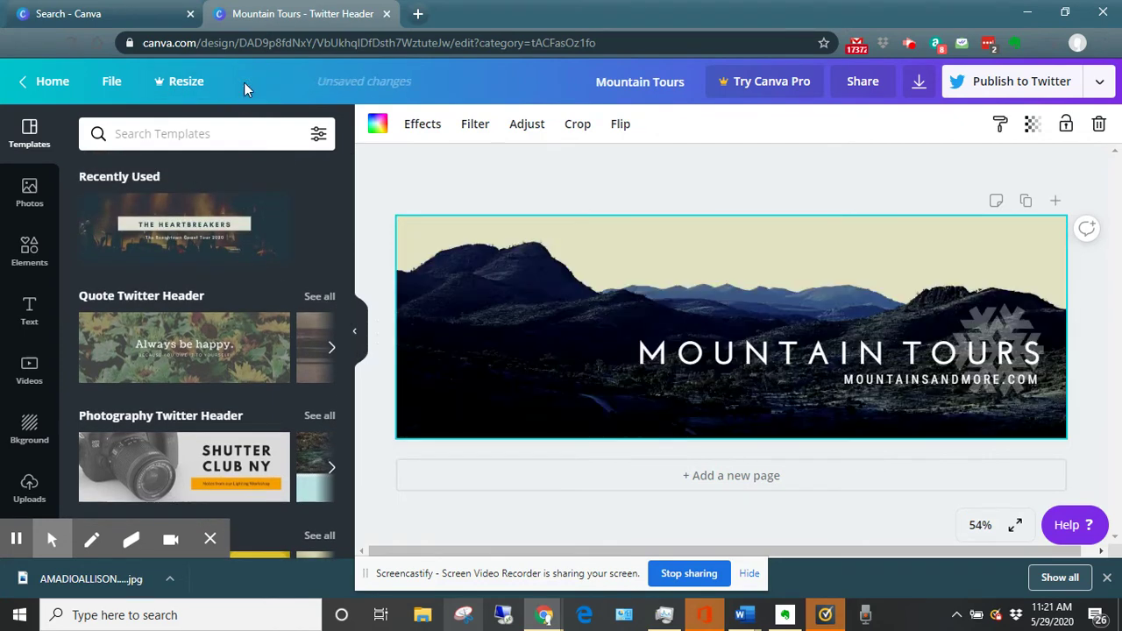
Show the uploaded images, add the catcher photo to the header, then delete it.
left_click(30, 484)
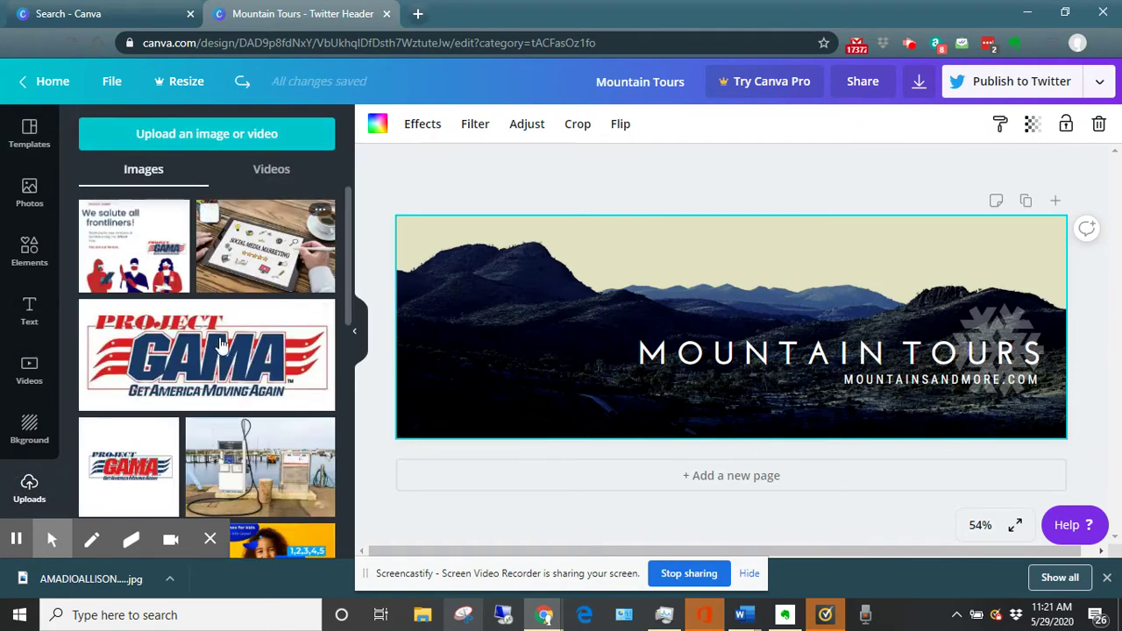
scroll(221, 345, "down", 15)
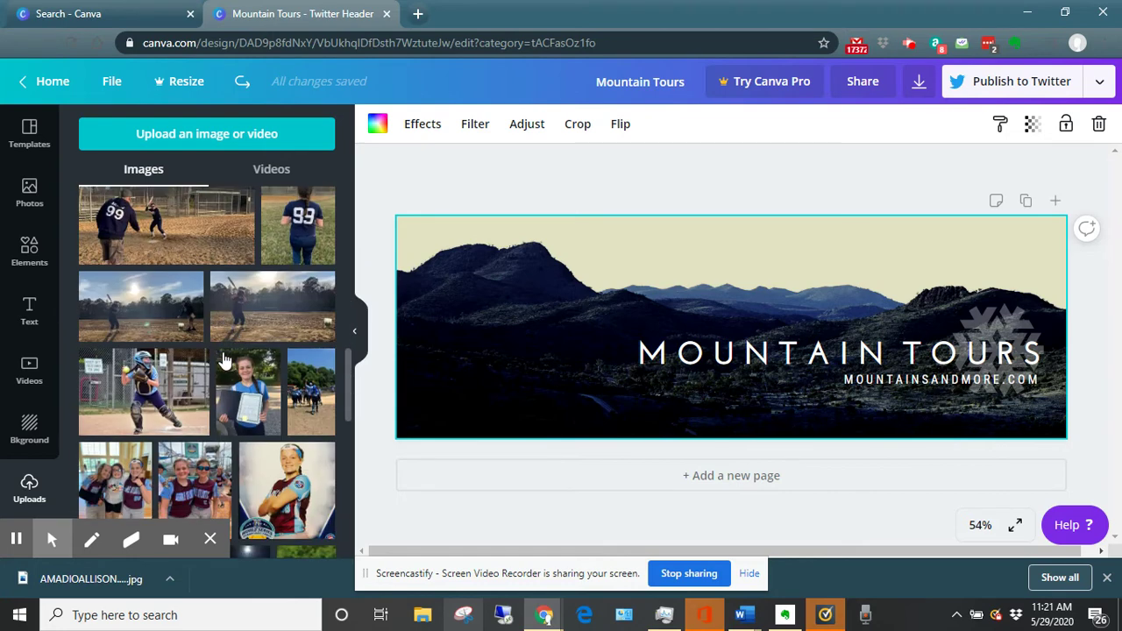
scroll(223, 360, "down", 1)
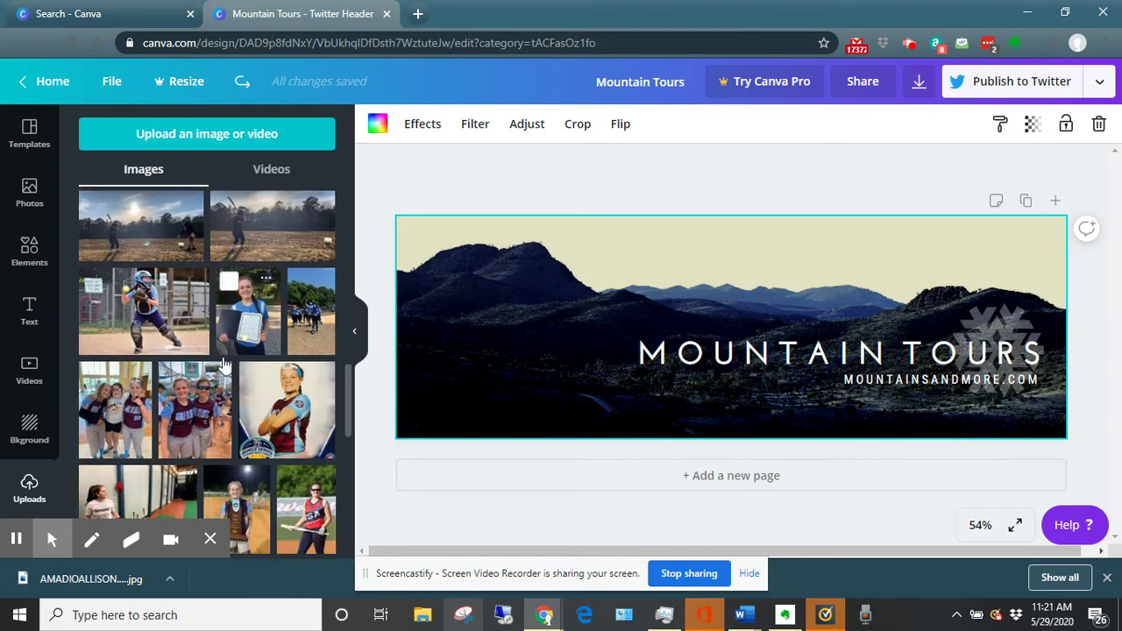
left_click(145, 313)
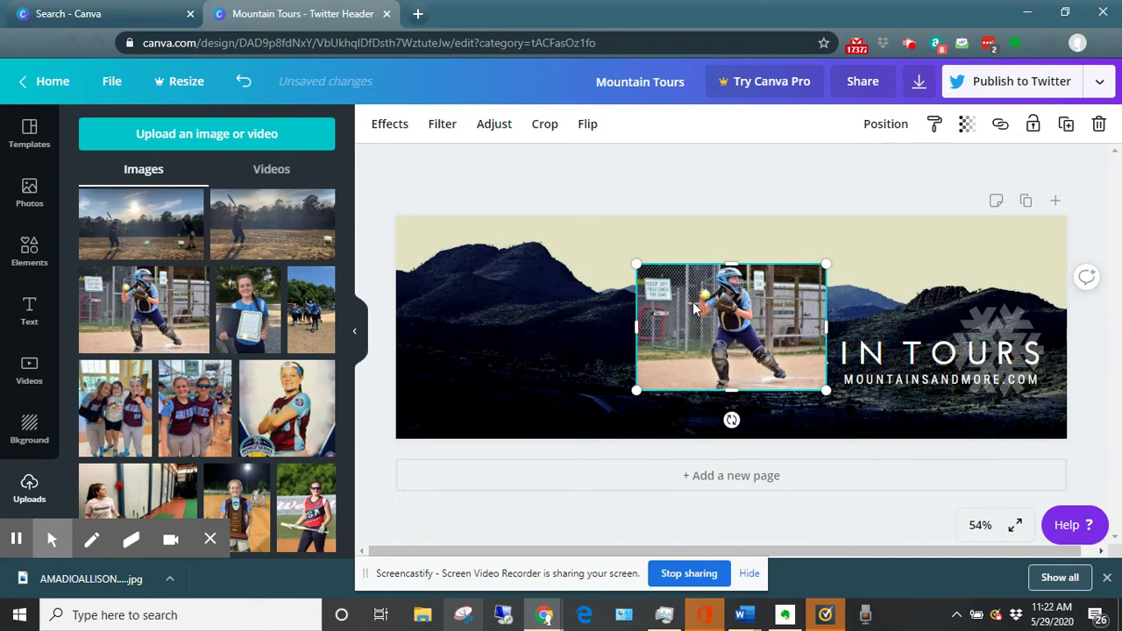
key("Delete")
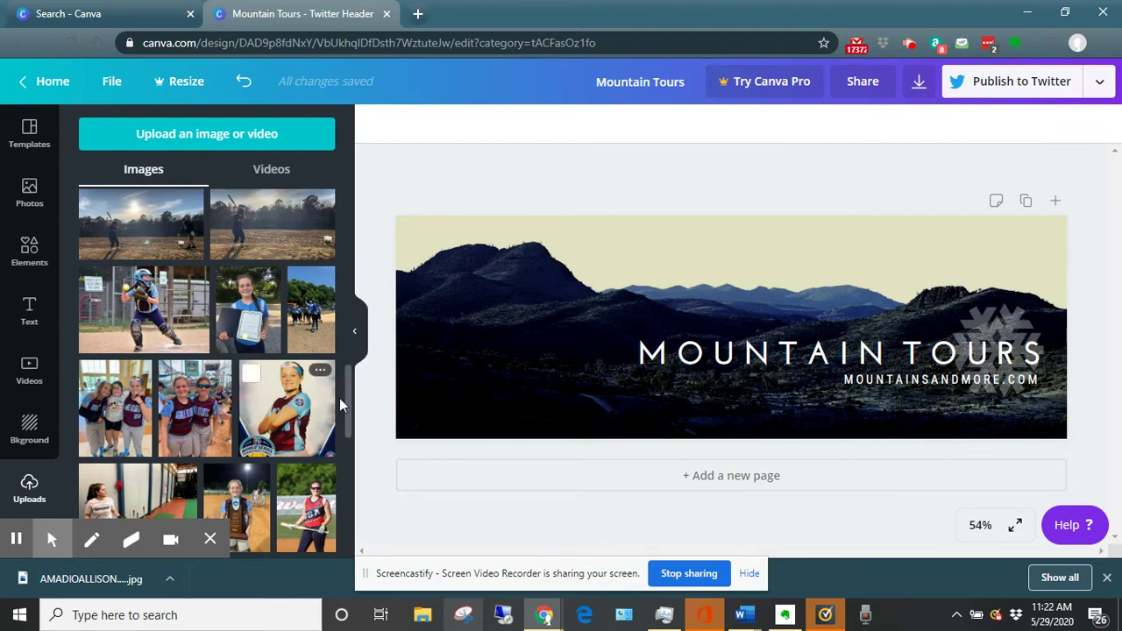
Drag the catcher photo onto the header again, remove it, and select the mountain background.
left_click_drag(128, 321, 561, 281)
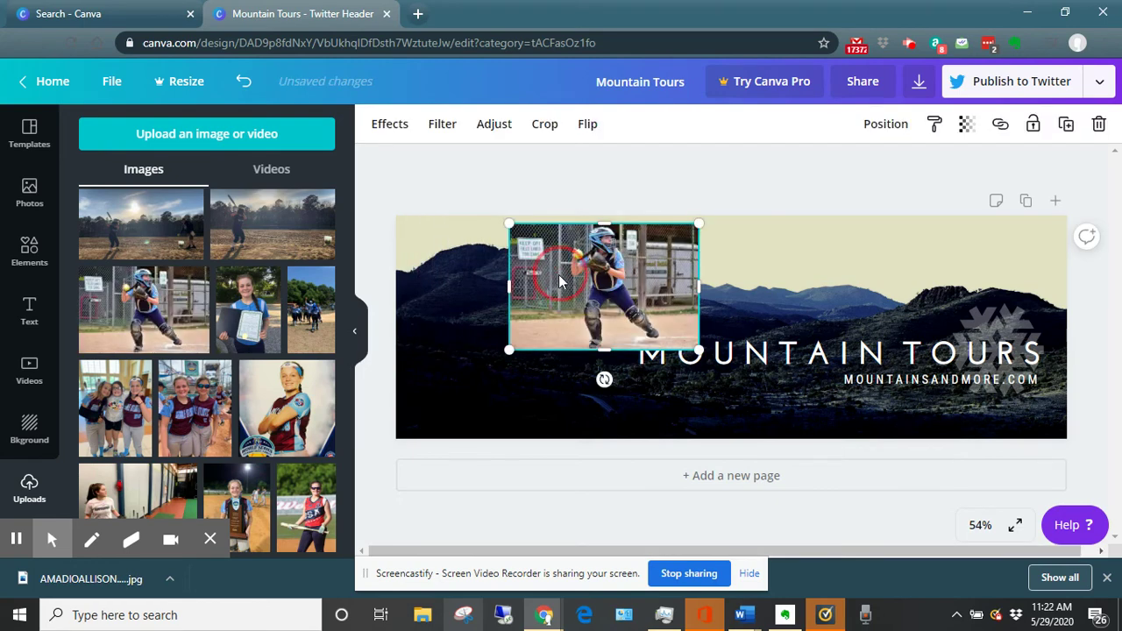
left_click(610, 287)
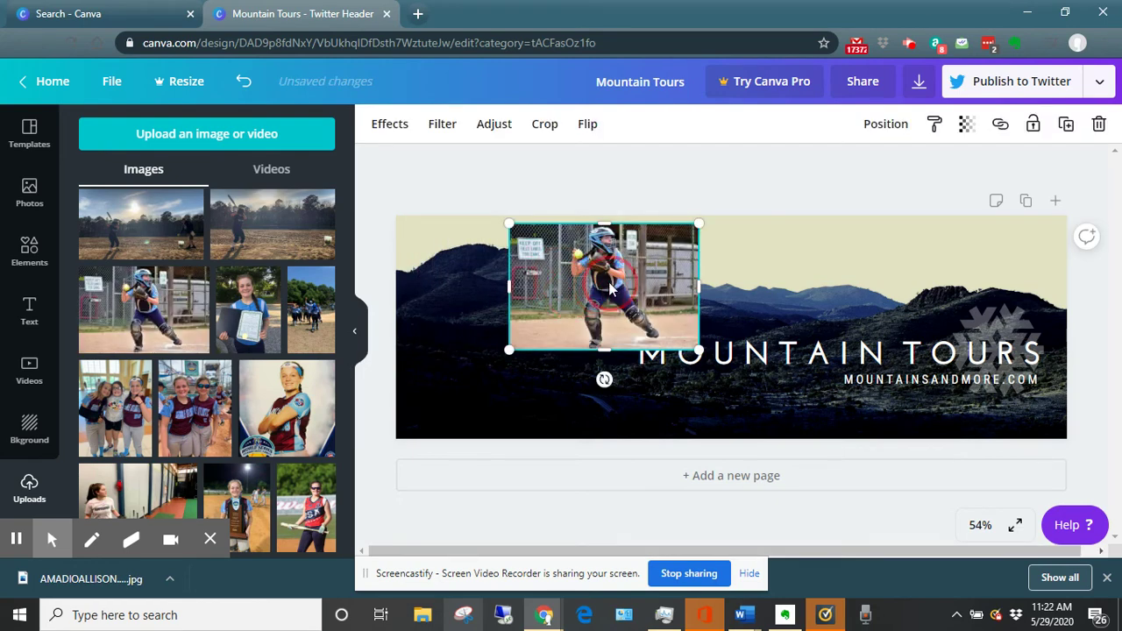
key("Delete")
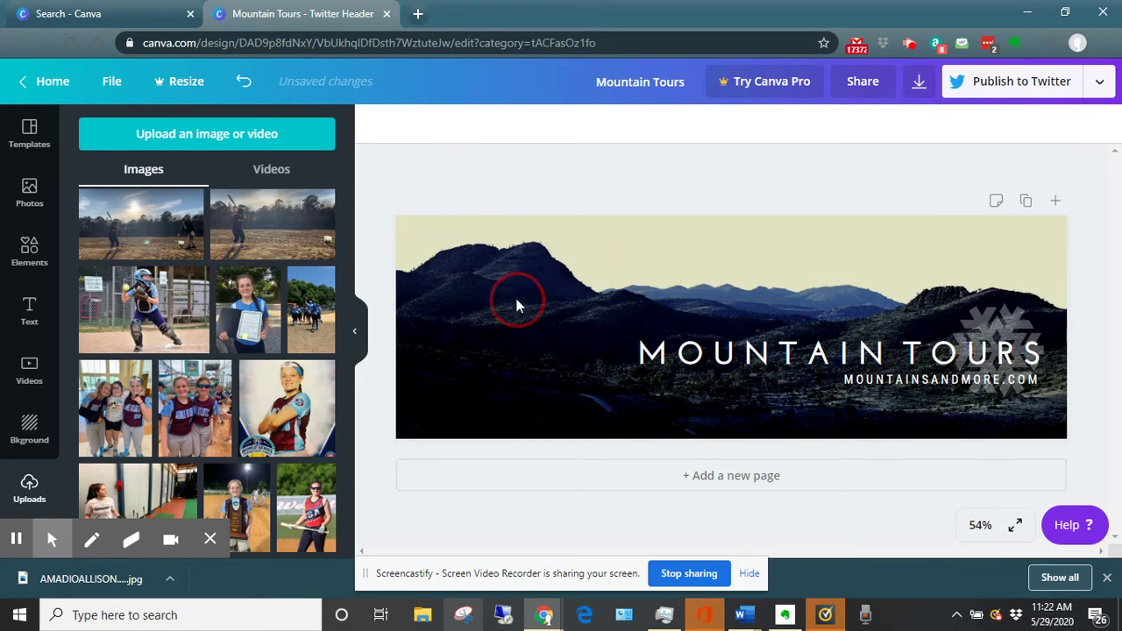
left_click(460, 268)
Swap the mountain background for the catcher photo, then enlarge and crop it to show her helmet and the ball.
left_click_drag(182, 303, 616, 232)
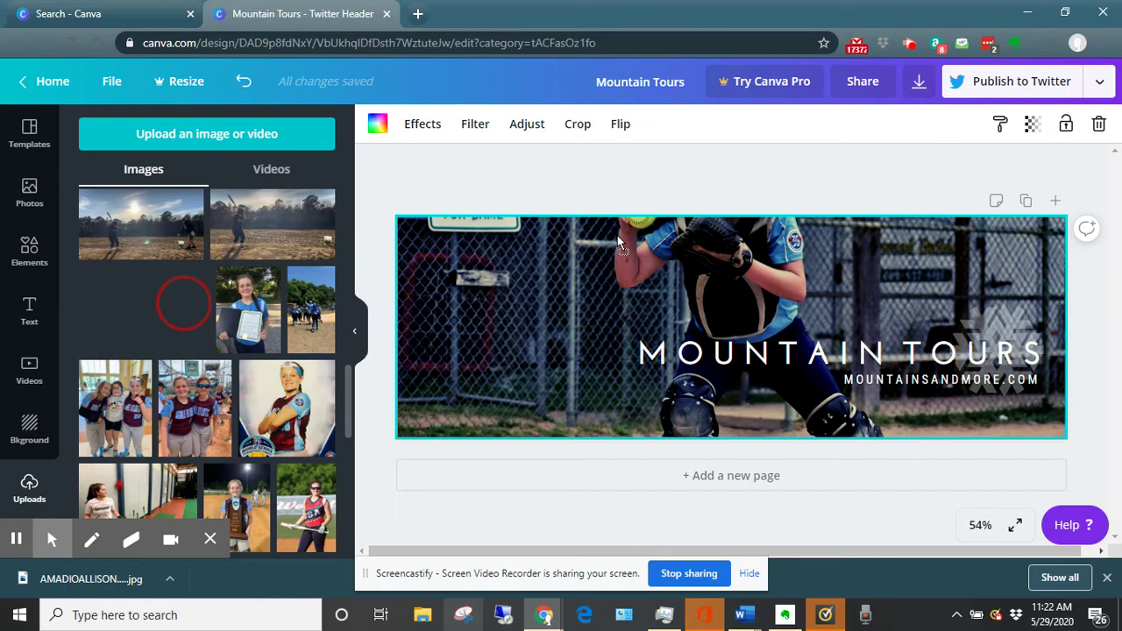
double_click(617, 235)
left_click_drag(708, 267, 716, 395)
left_click_drag(396, 215, 70, 88)
left_click(655, 294)
left_click_drag(656, 294, 657, 466)
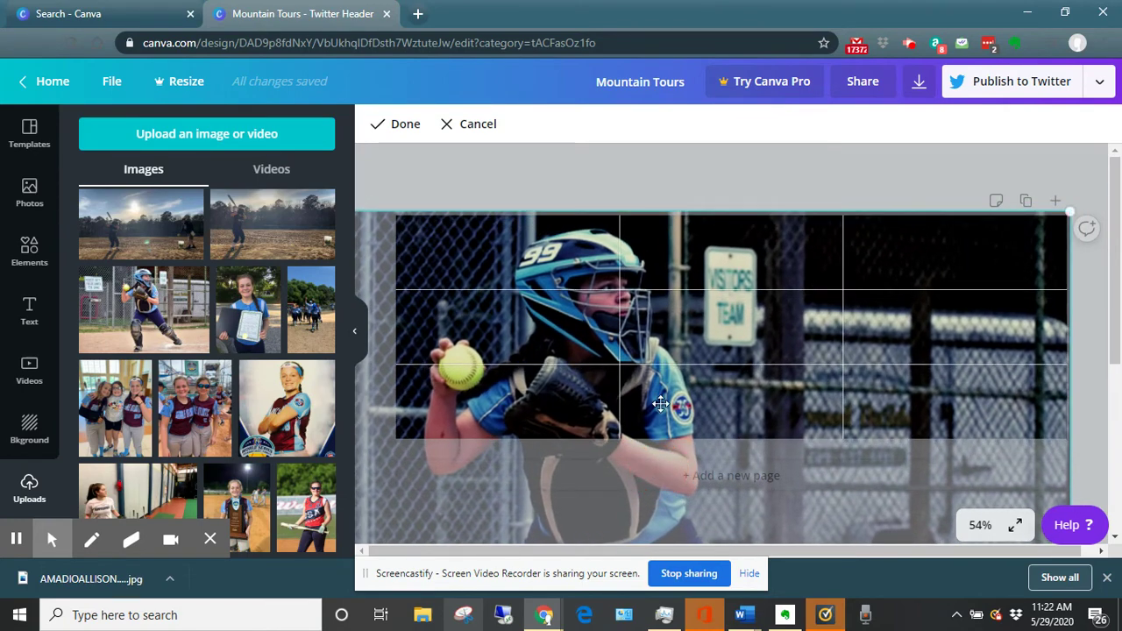
left_click(404, 127)
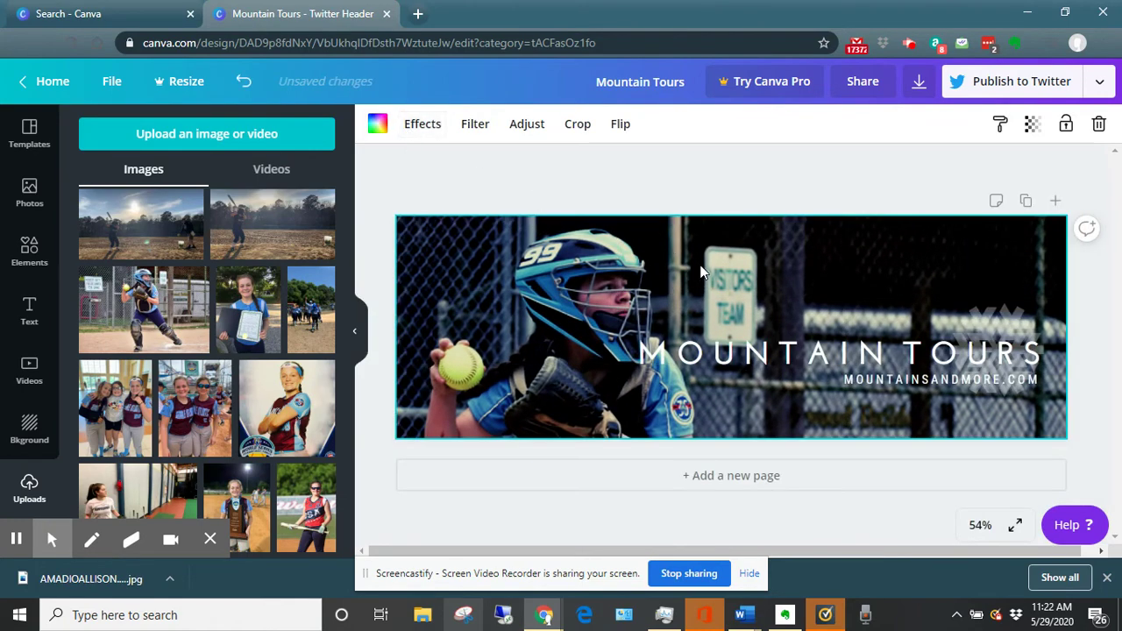
left_click(530, 126)
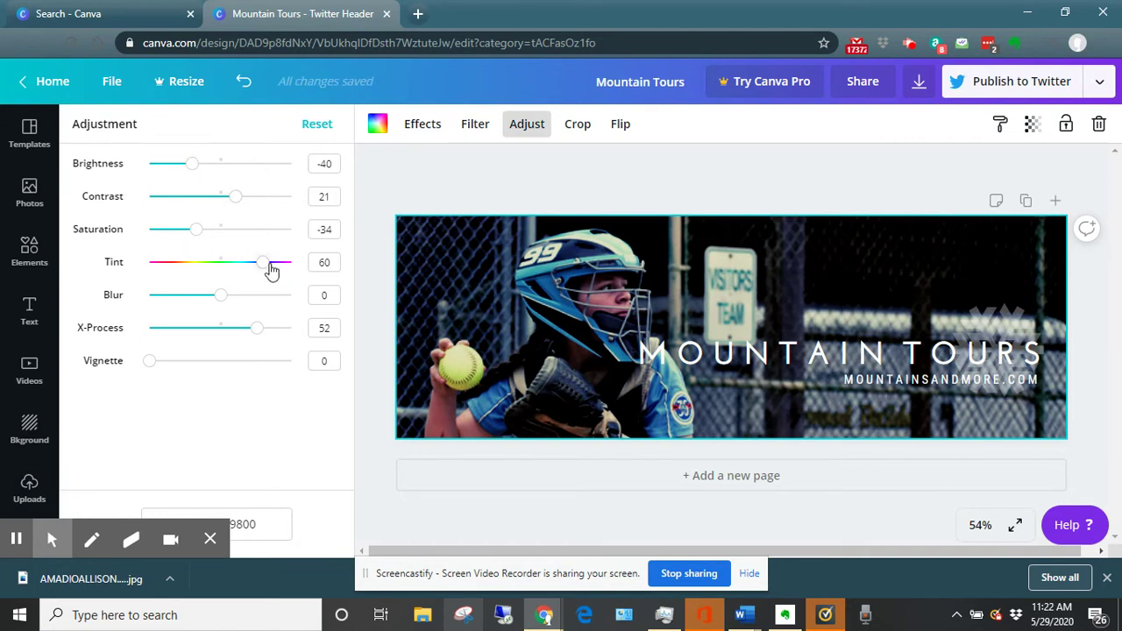
left_click(416, 180)
Replace the MOUNTAIN TOURS heading text with the player's full name in capitals.
left_click(662, 362)
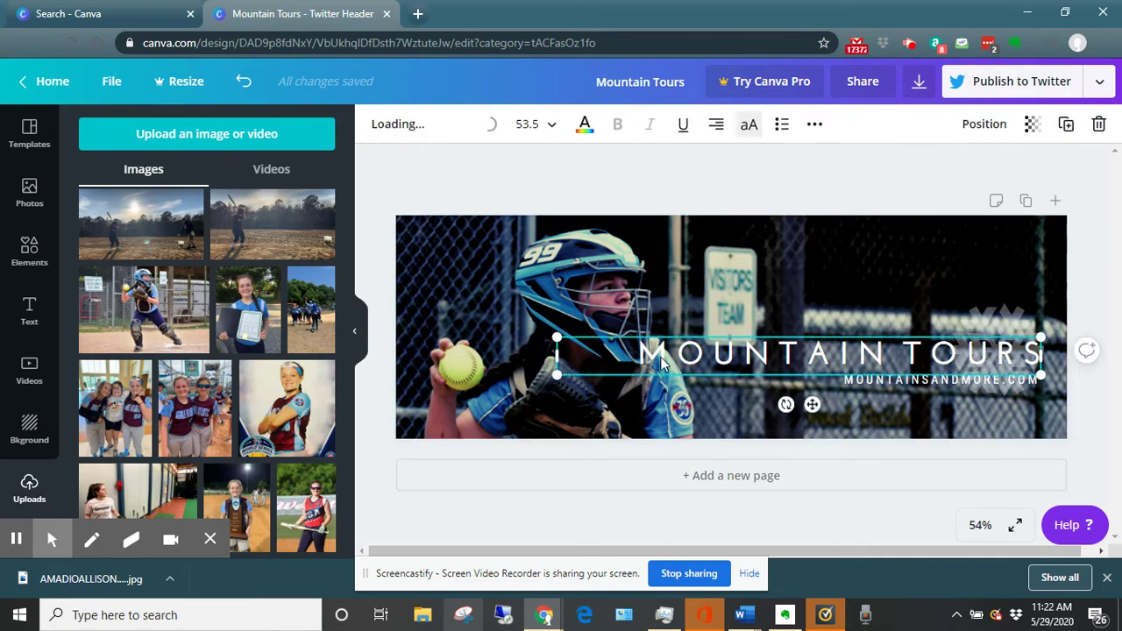
left_click(702, 359)
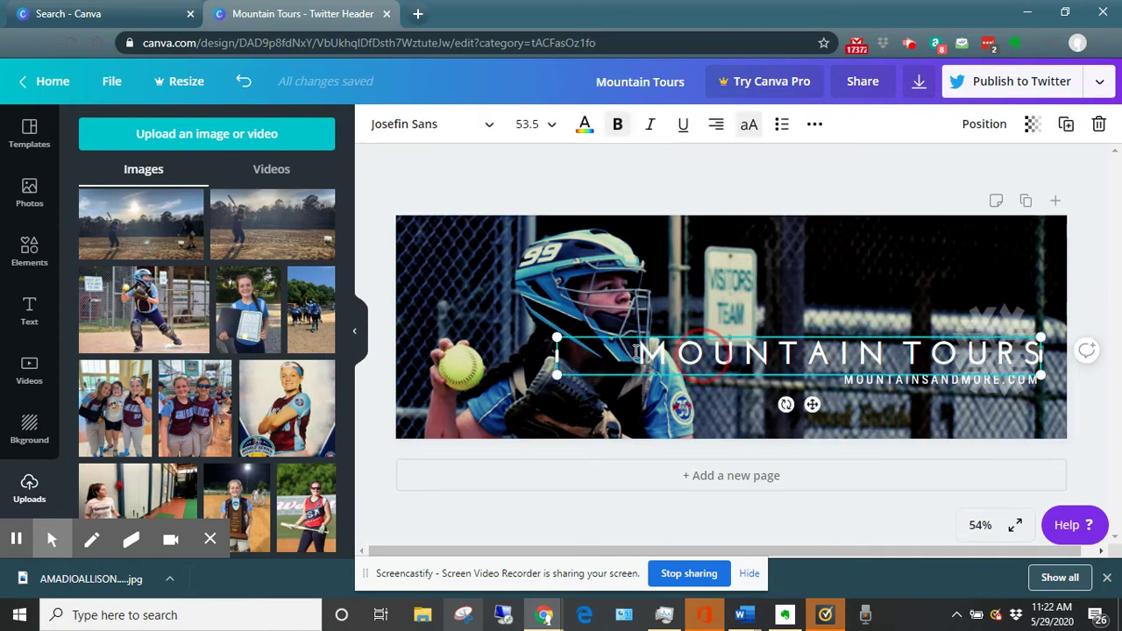
left_click_drag(637, 352, 1036, 351)
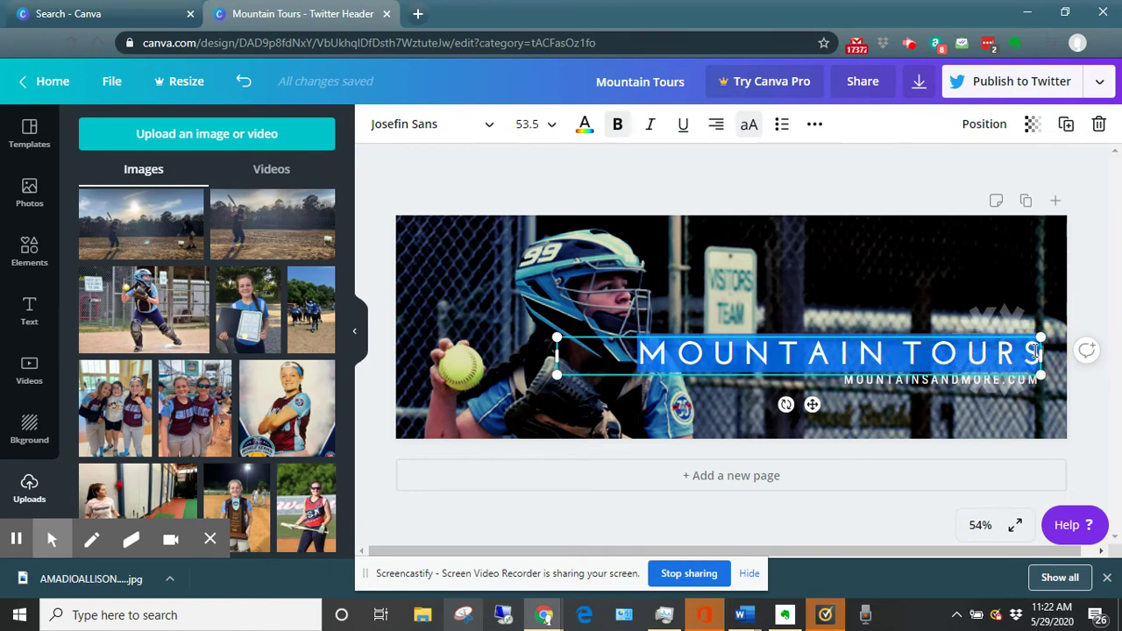
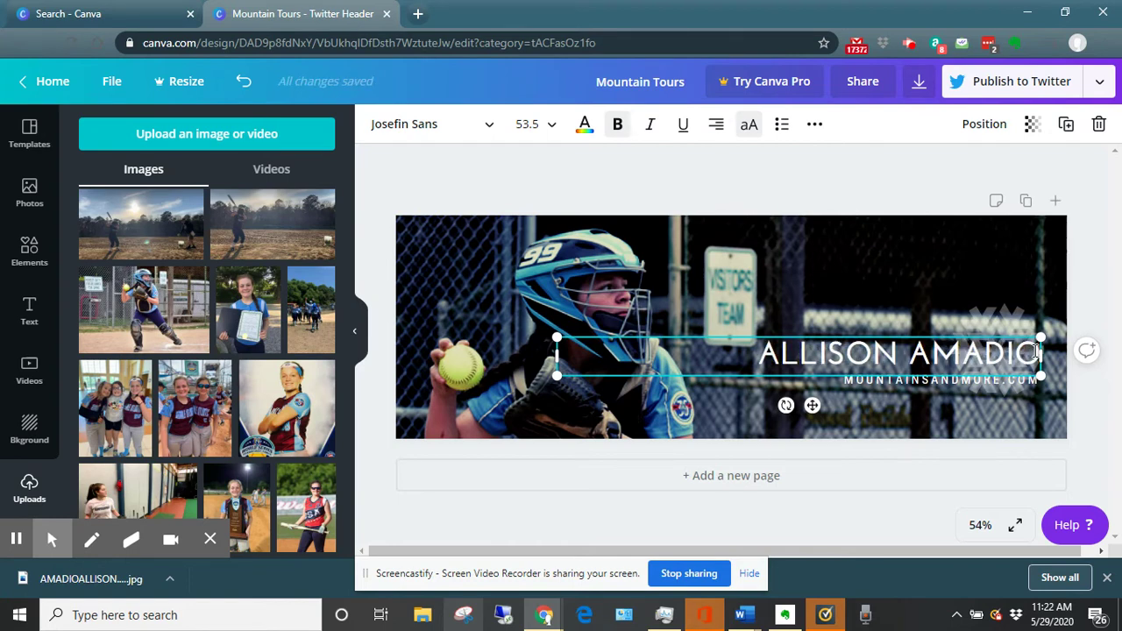
Replace MOUNTAINSANDMORE.COM with '2024 - CATCHER & 3B' and delete the faint logo behind the name.
left_click(882, 383)
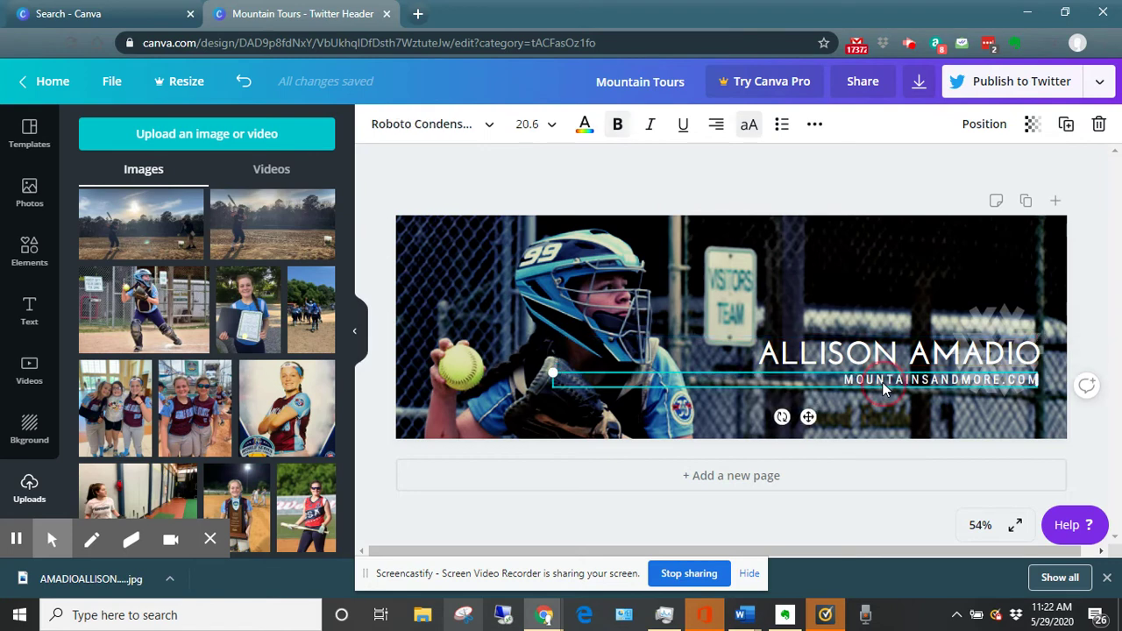
left_click(882, 383)
type("20")
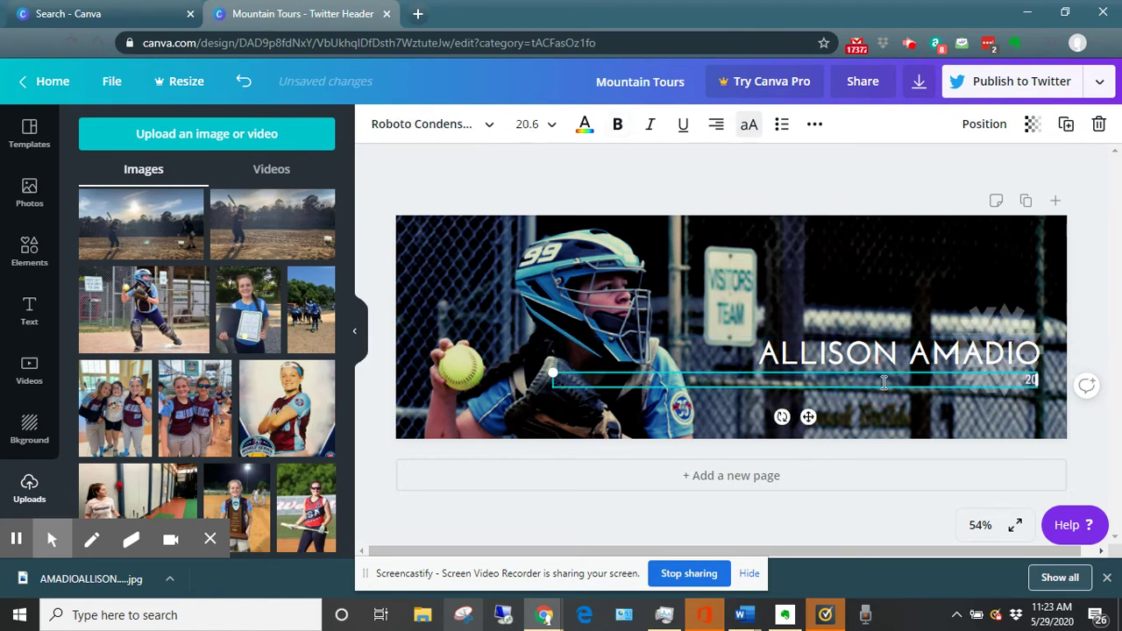
type("24 - CATCH")
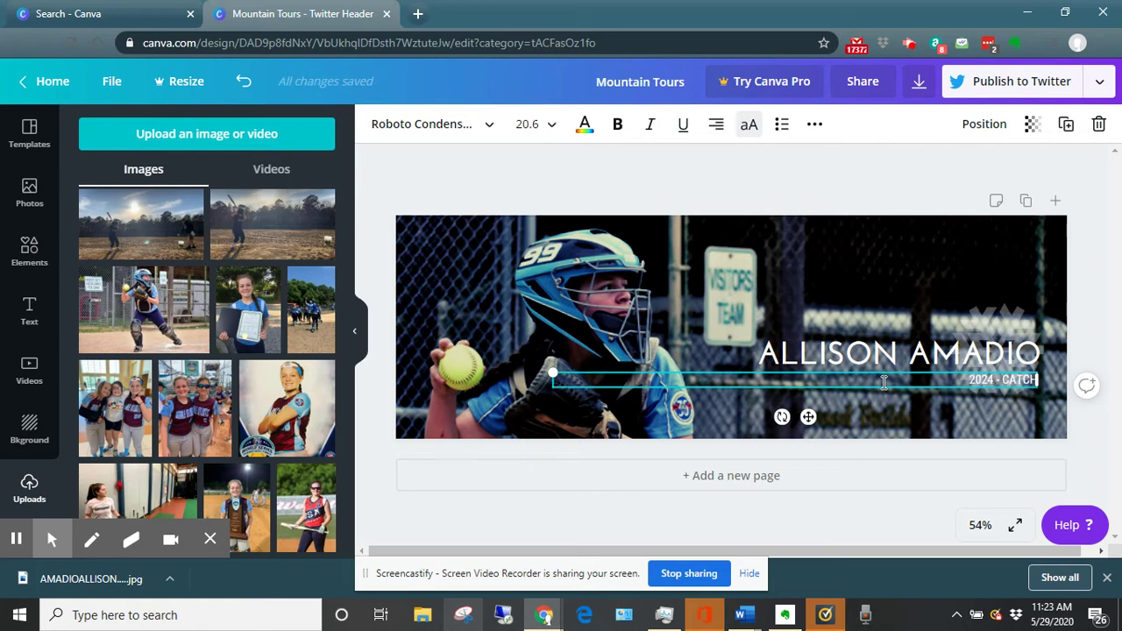
type("ER")
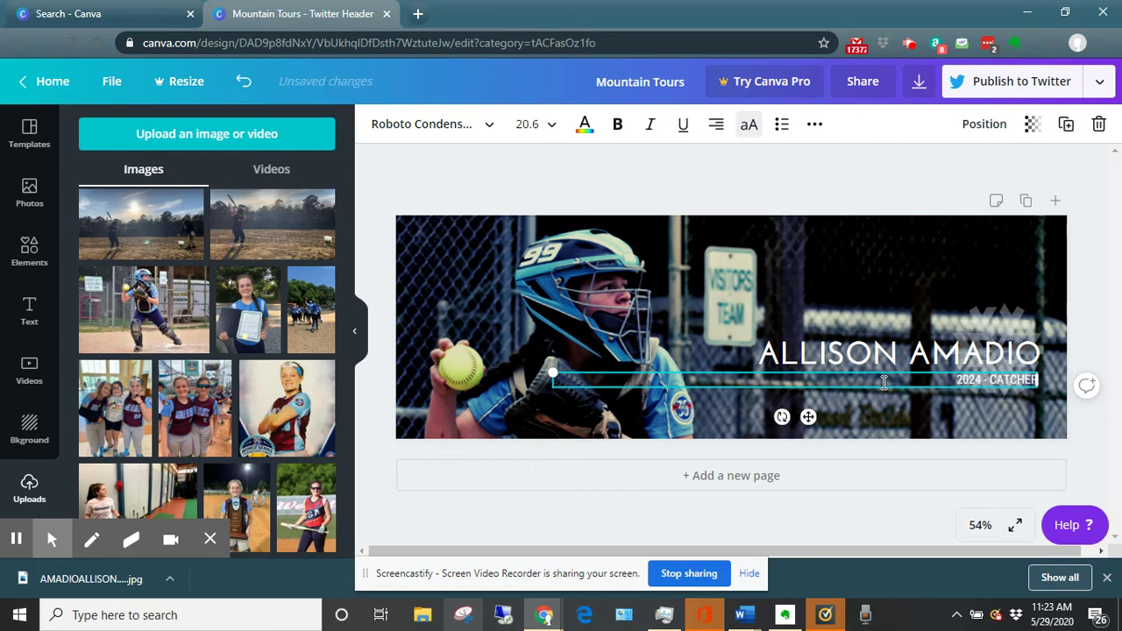
type(" & 3B")
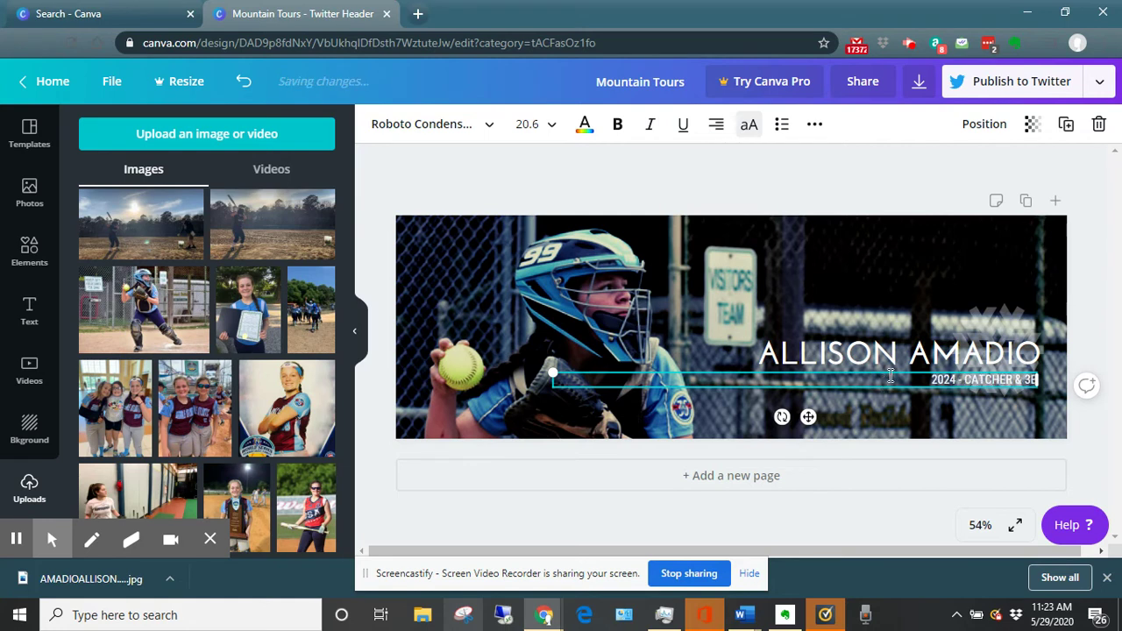
left_click(749, 172)
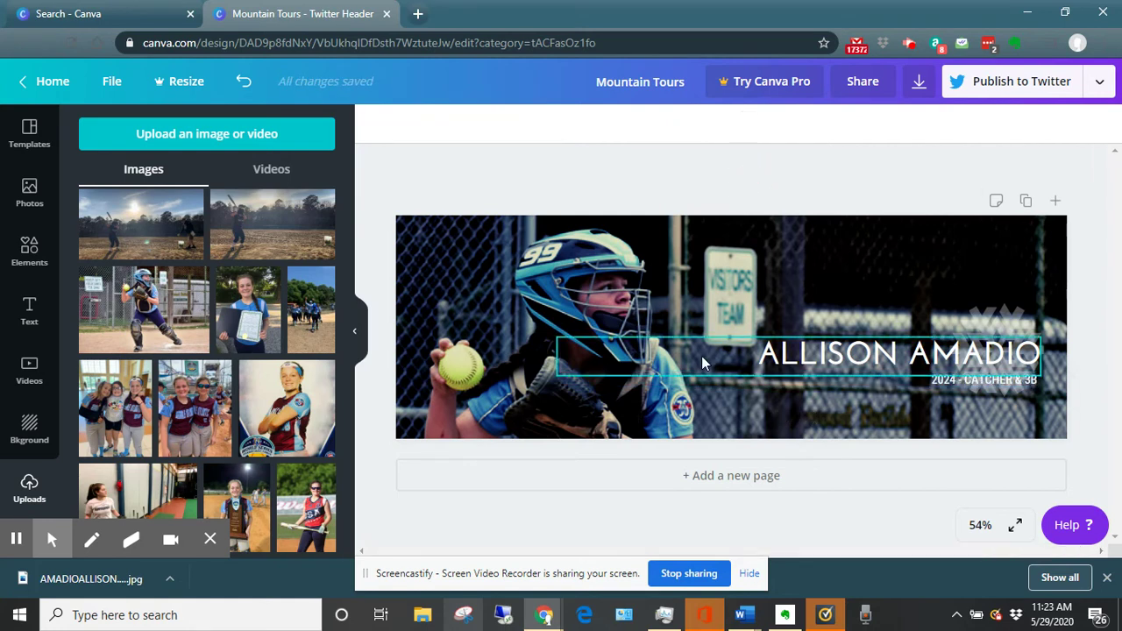
left_click(982, 321)
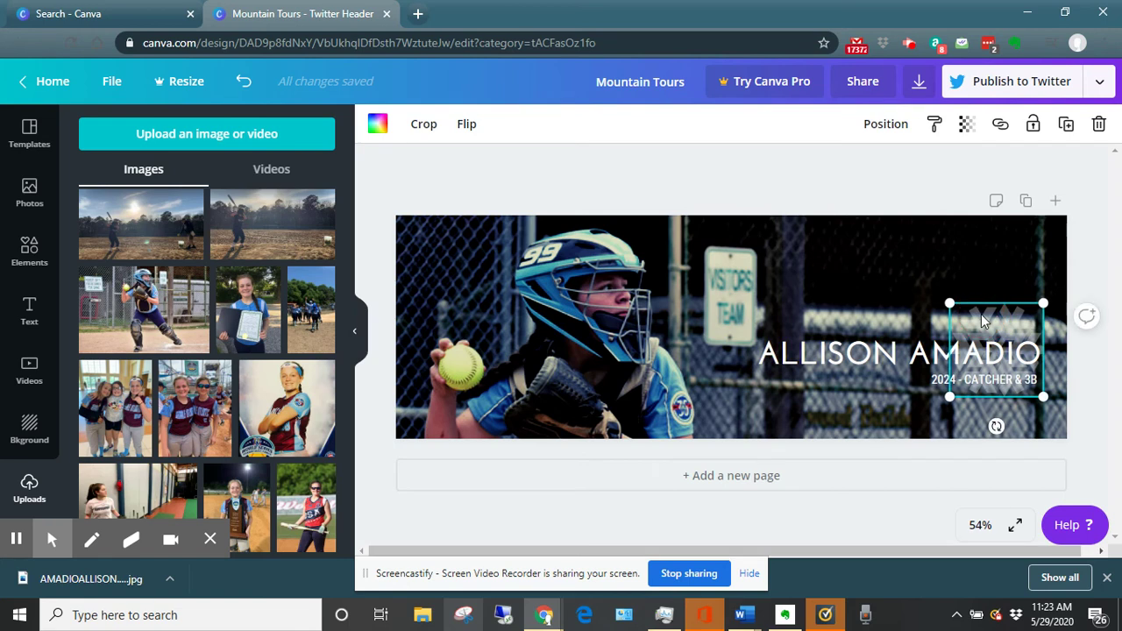
key("Delete")
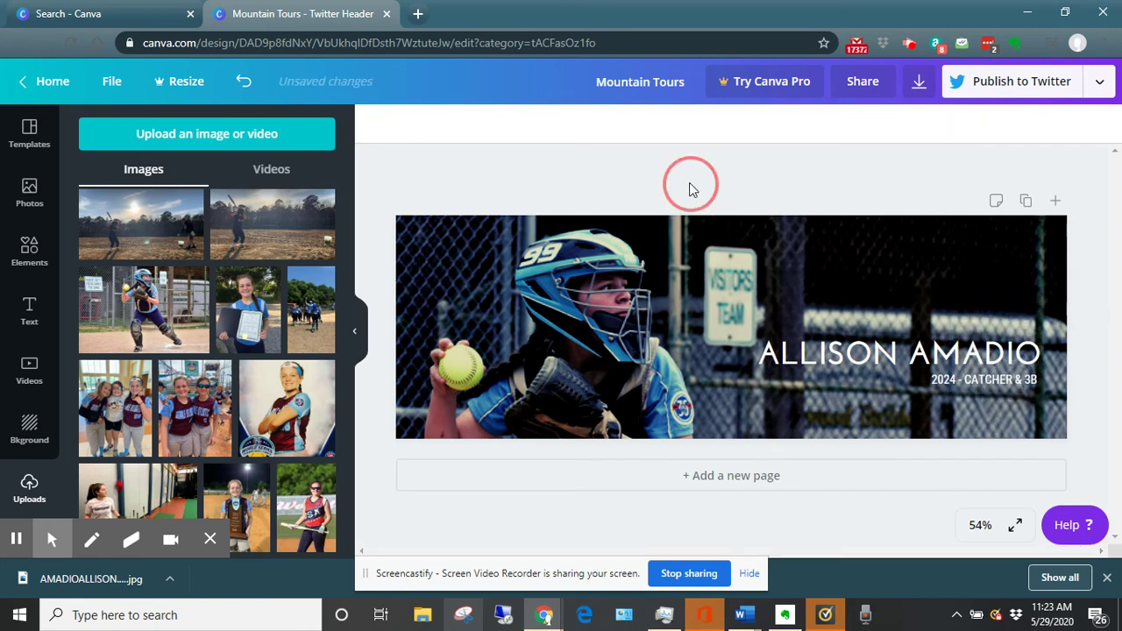
Add a square shape from Elements and stretch it into a wide bar under the name.
left_click(29, 250)
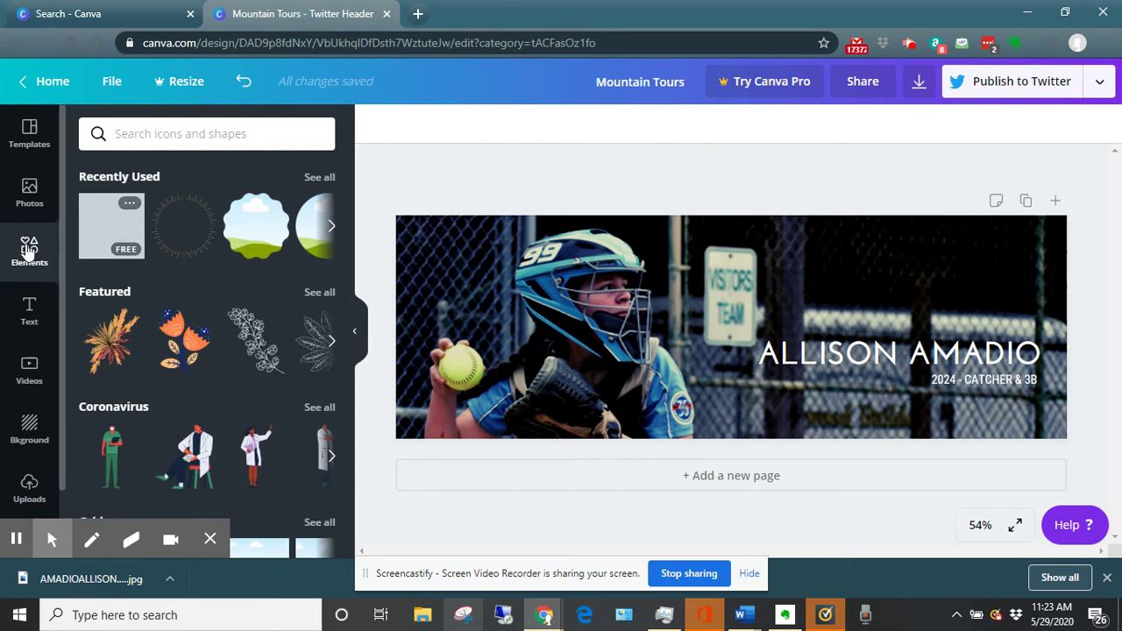
left_click(107, 224)
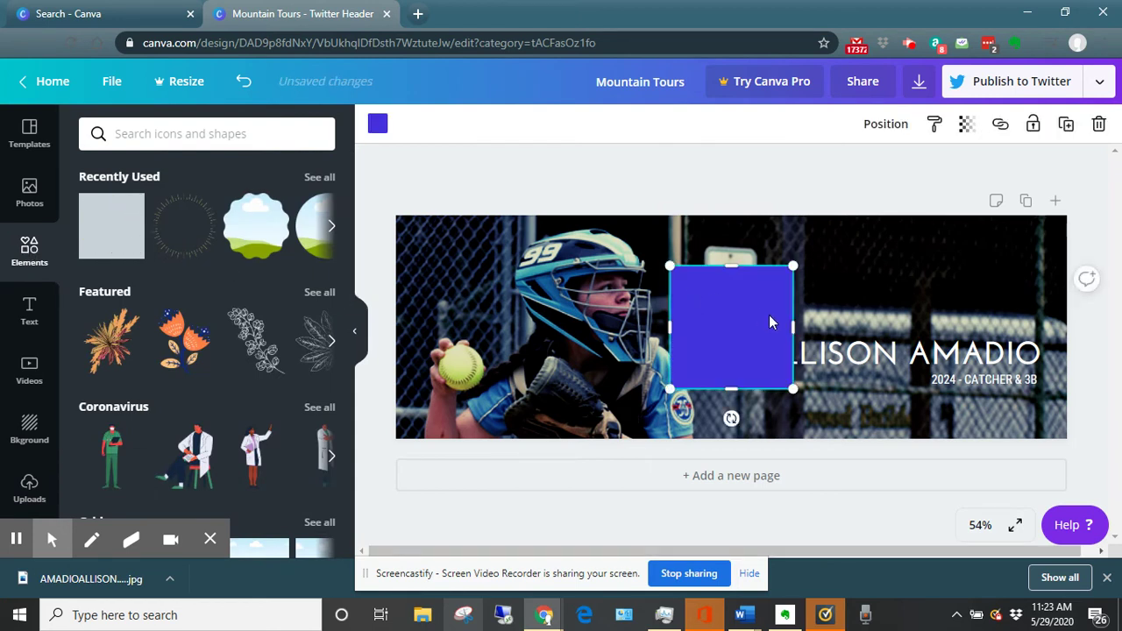
left_click_drag(959, 329, 1080, 326)
left_click_drag(874, 267, 764, 353)
left_click_drag(674, 351, 694, 349)
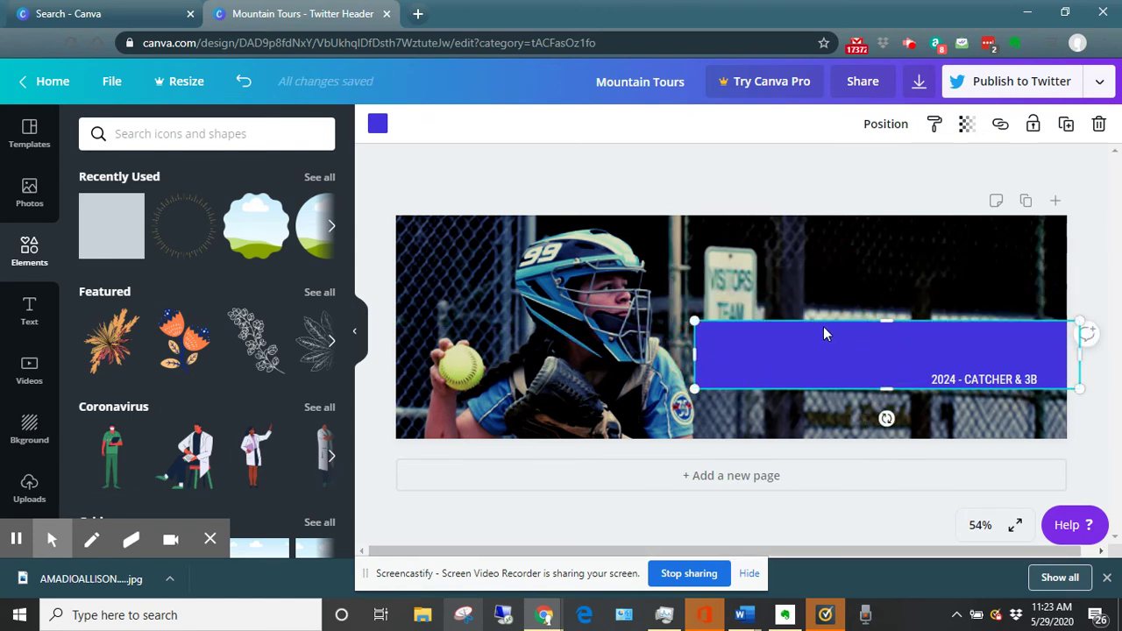
Change the bar's colour from blue to black.
left_click(377, 124)
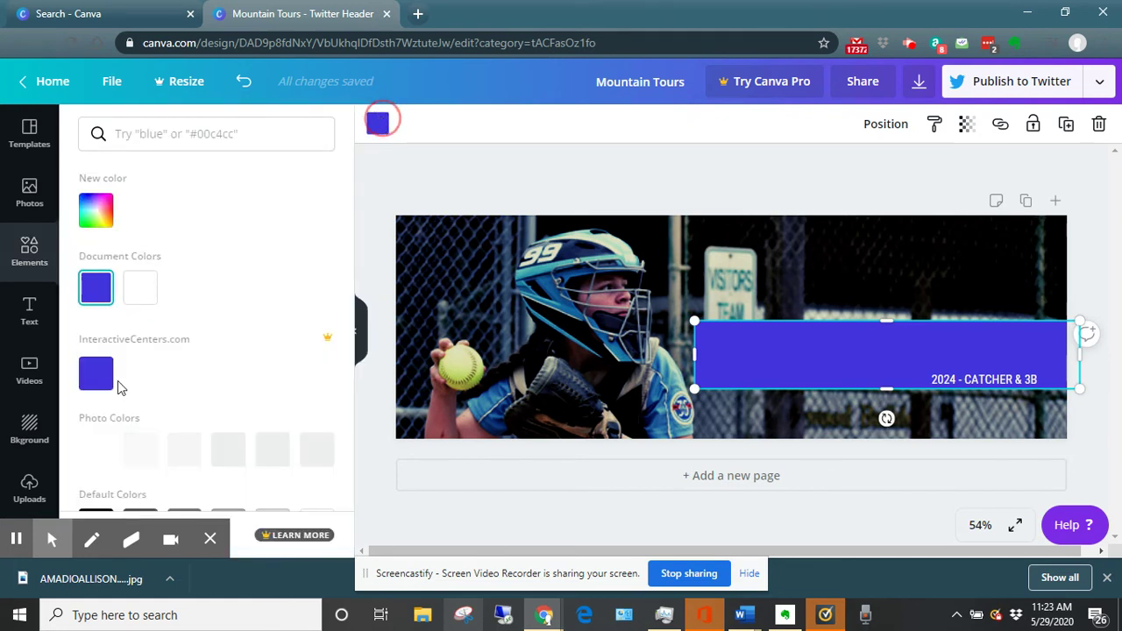
left_click(104, 380)
scroll(123, 349, "down", 2)
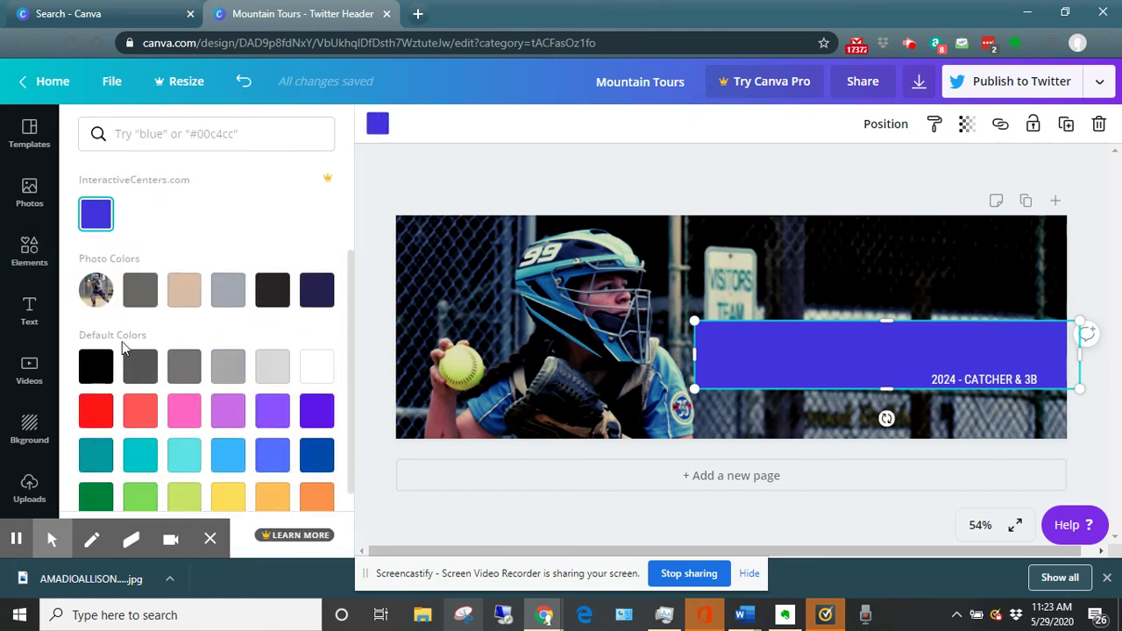
left_click(98, 344)
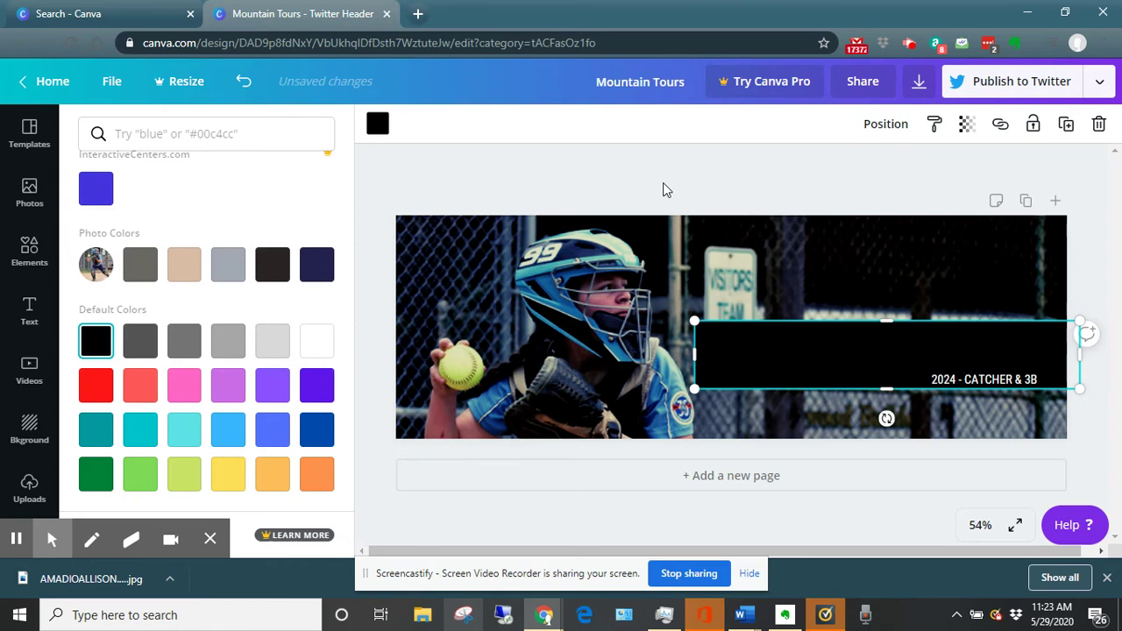
left_click(881, 383)
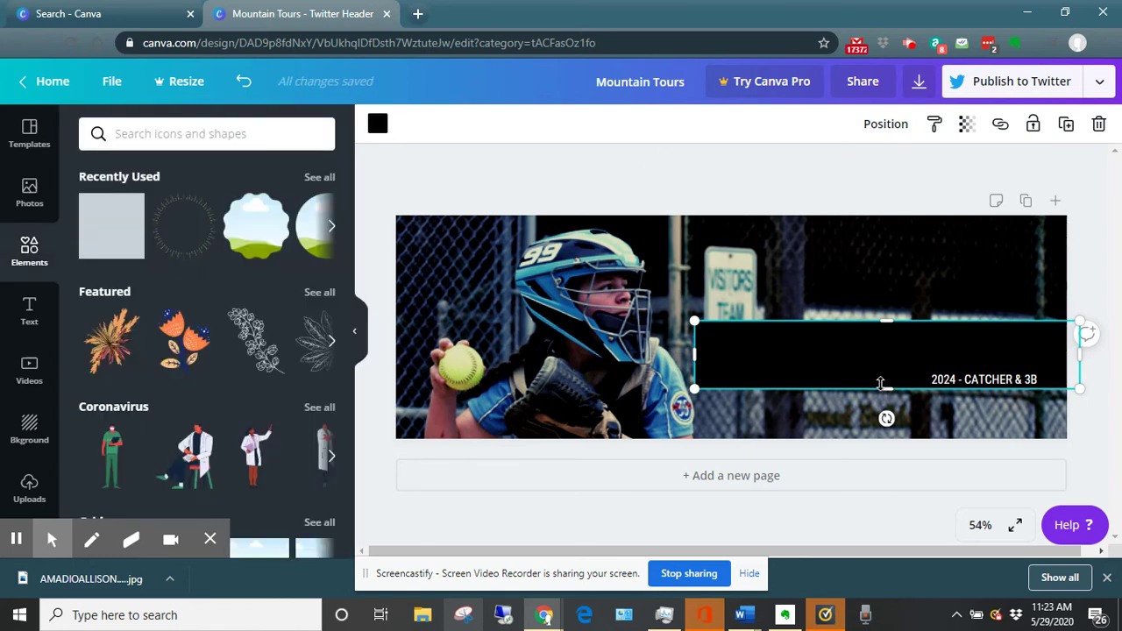
Move the black bar backward behind the name and subtitle, then nudge it slightly lower.
right_click(829, 362)
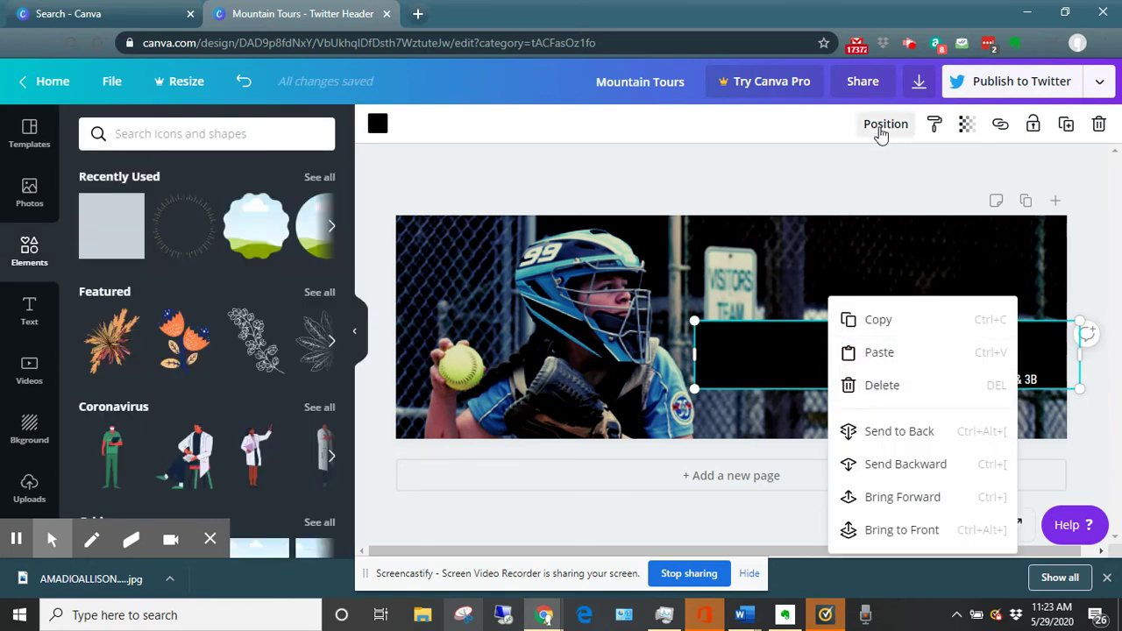
left_click(882, 127)
left_click(789, 180)
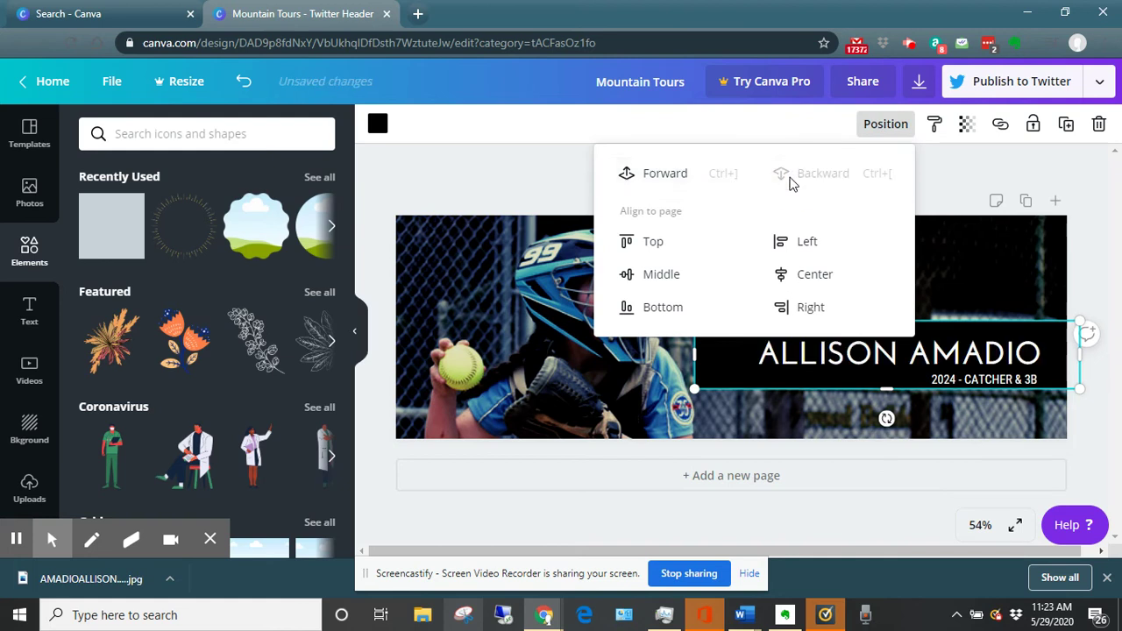
left_click(917, 173)
left_click_drag(1064, 331, 1062, 340)
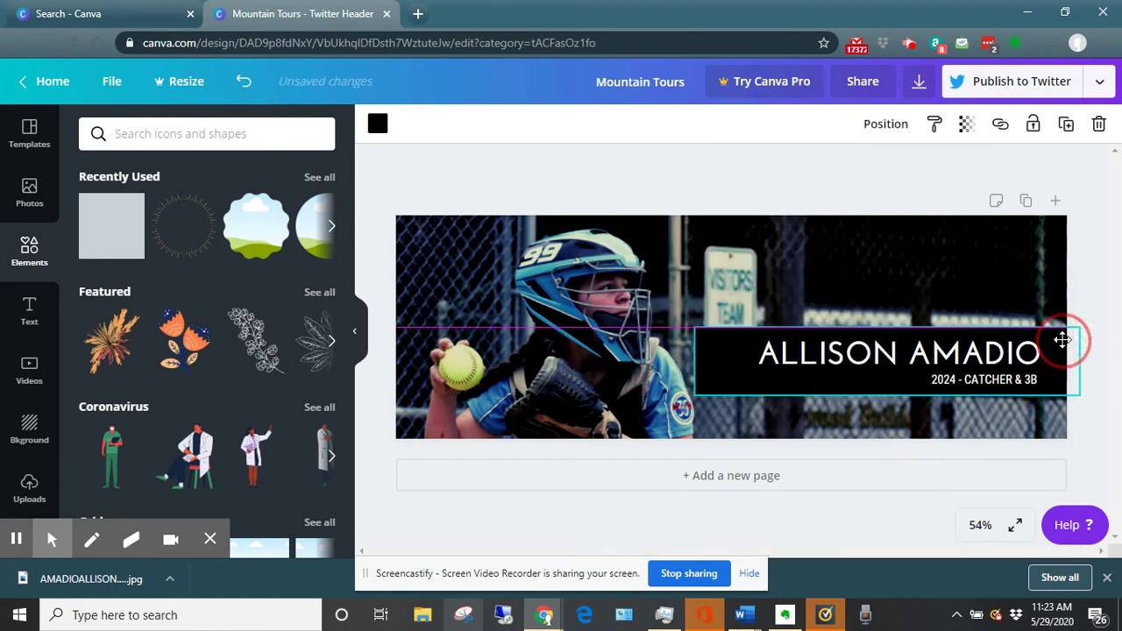
left_click(697, 181)
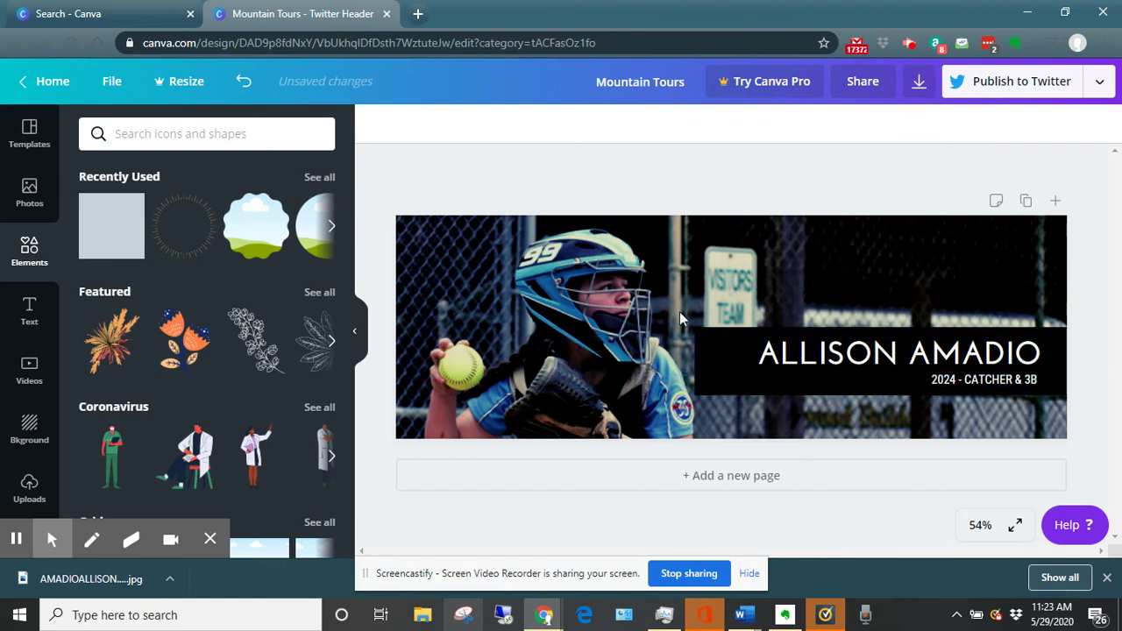
Rename the design after the player's name with a TWITTERHEADER suffix.
left_click(637, 82)
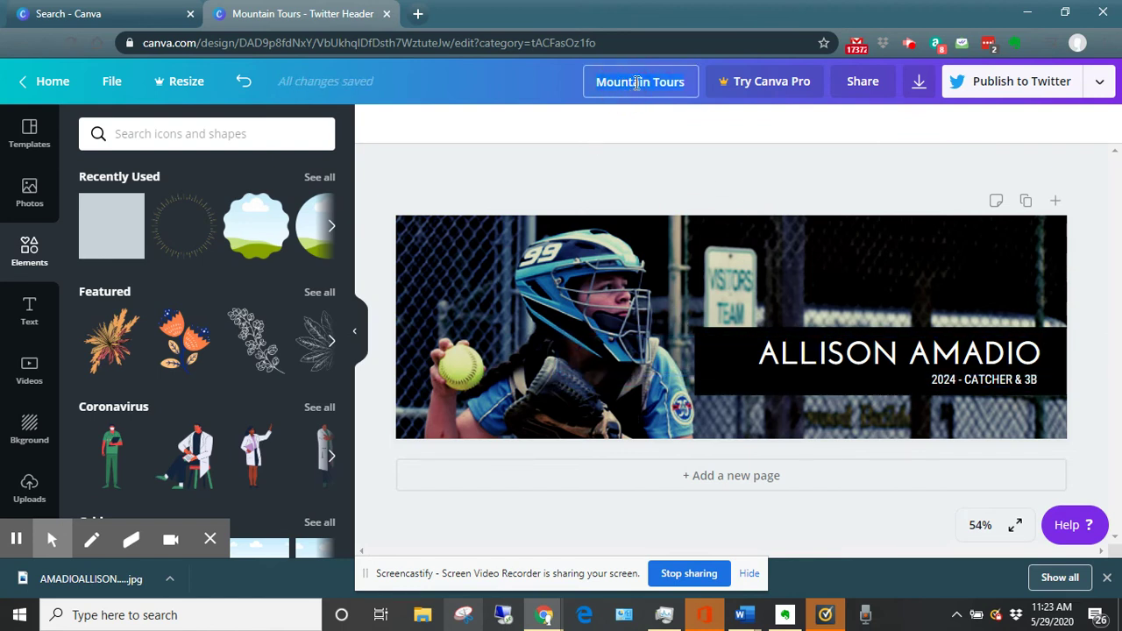
left_click(868, 136)
Download the header as a JPG into Downloads and dismiss the two Canva Pro offers.
left_click(918, 80)
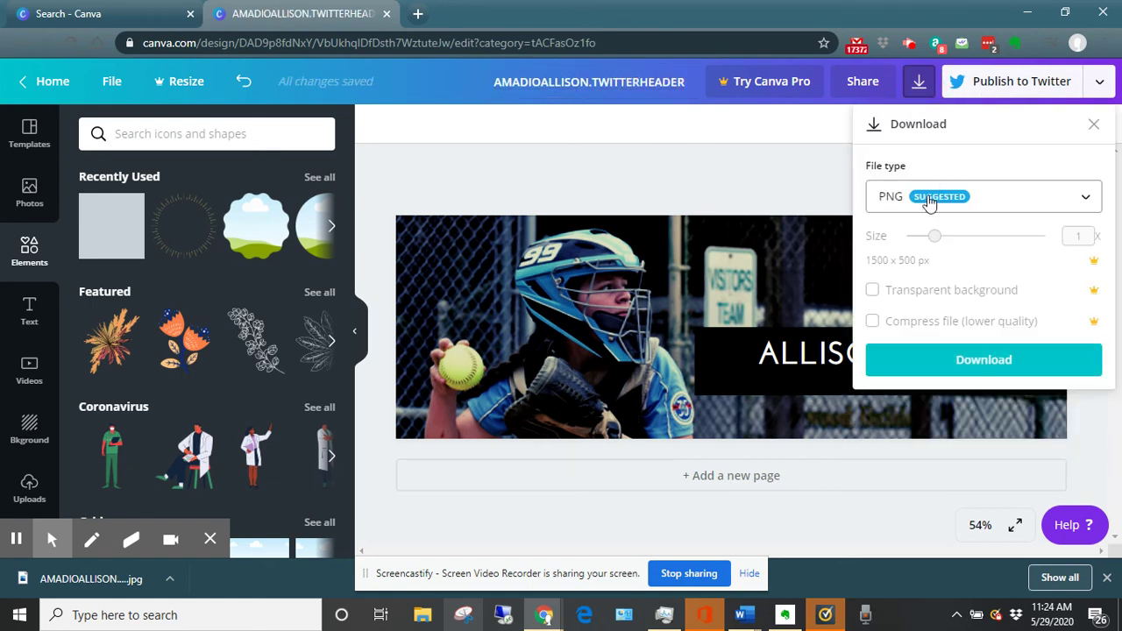
left_click(931, 201)
left_click(904, 268)
left_click(945, 353)
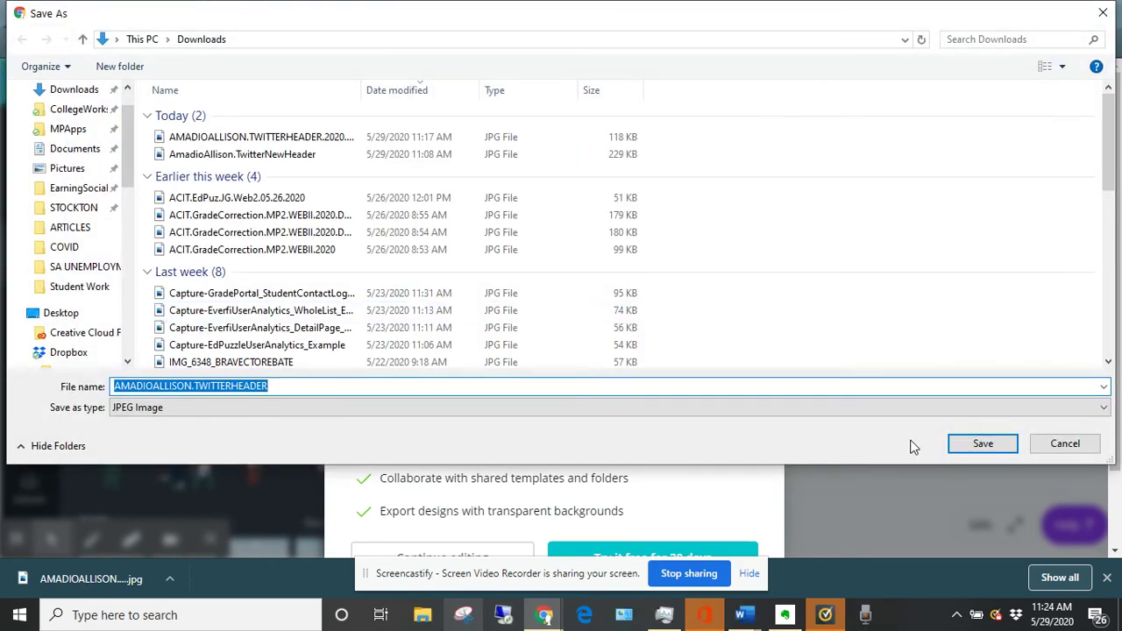
key("Return")
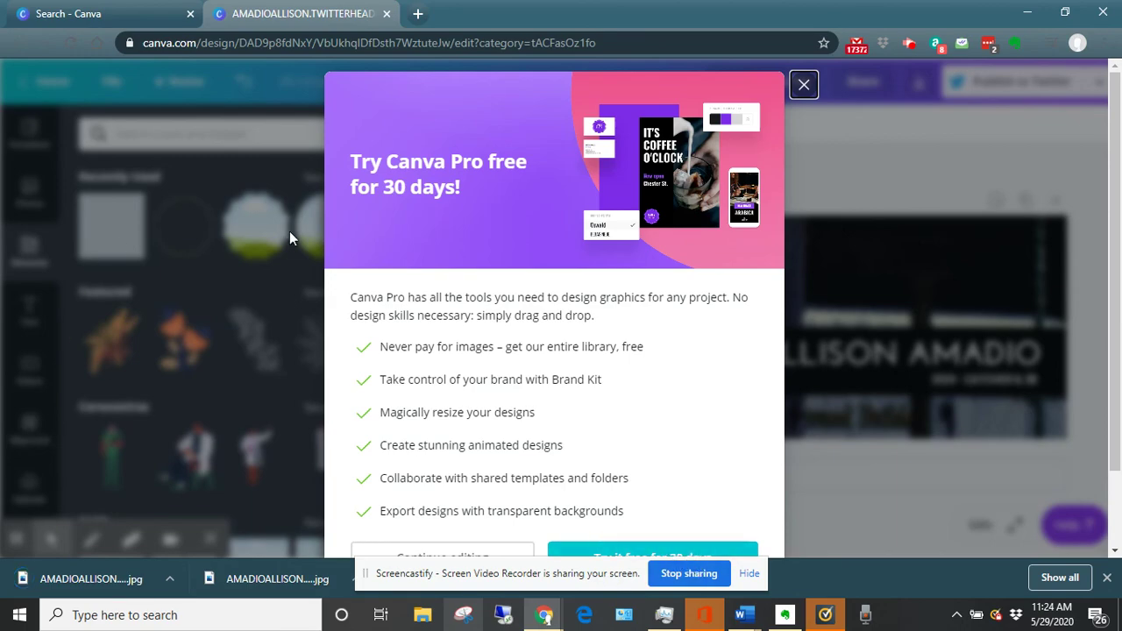
left_click(805, 86)
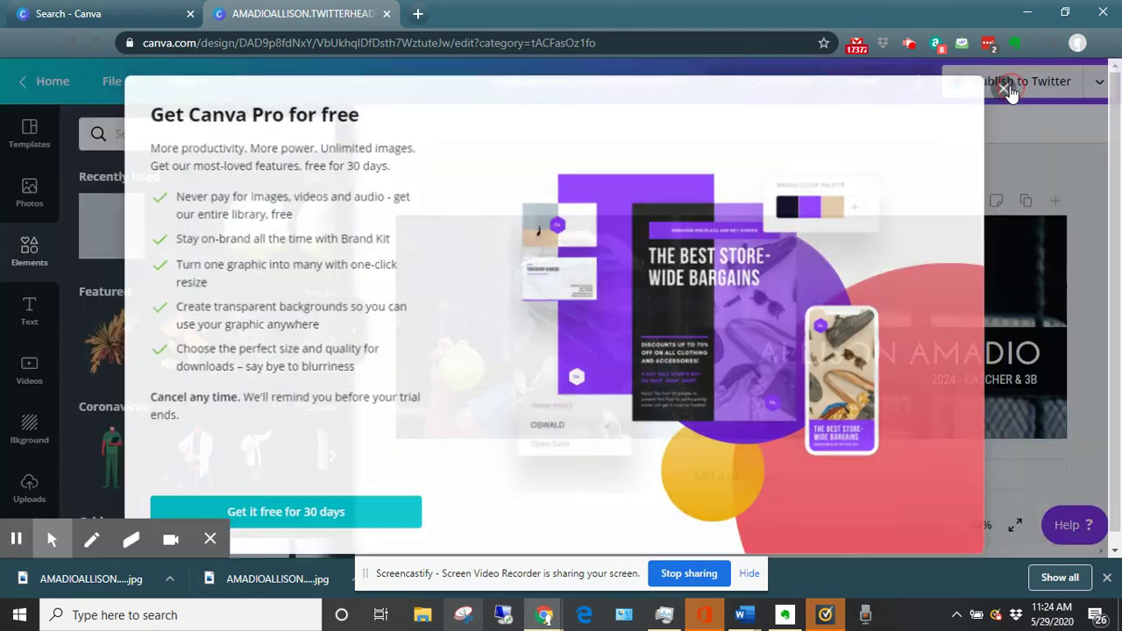
left_click(1005, 89)
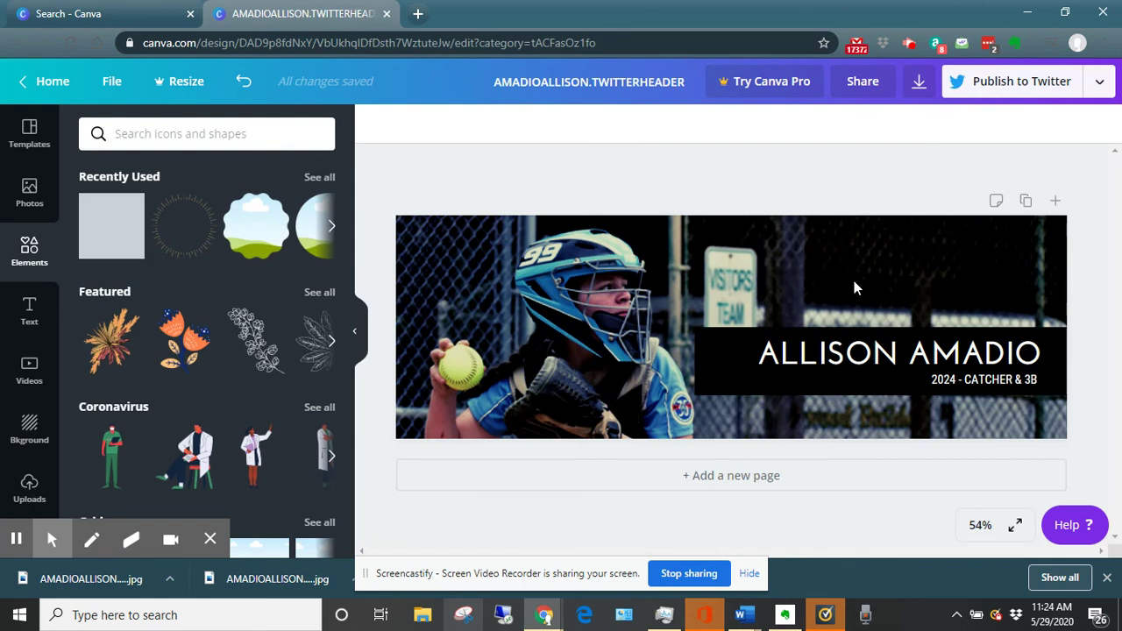